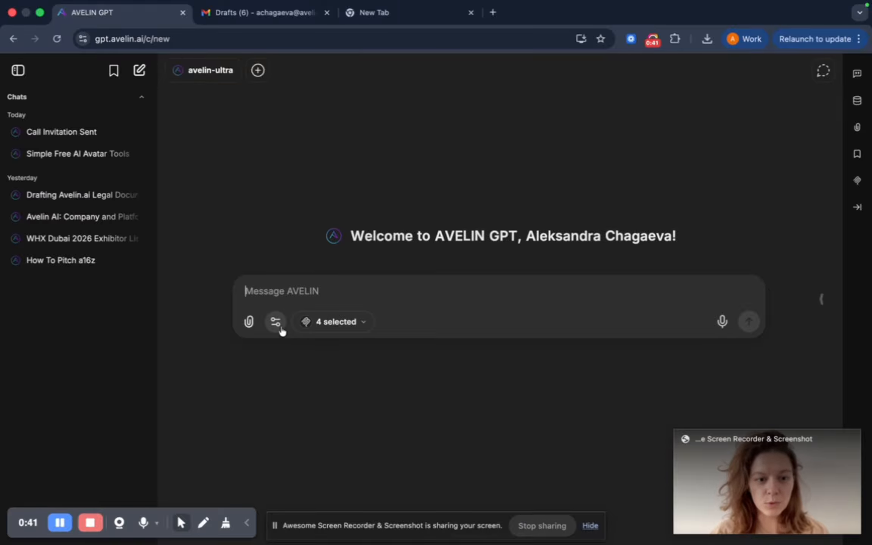
# Review the chat tool options, including the Artifacts options and the list of MCP server integrations, and close them.
pyautogui.click(277, 326)
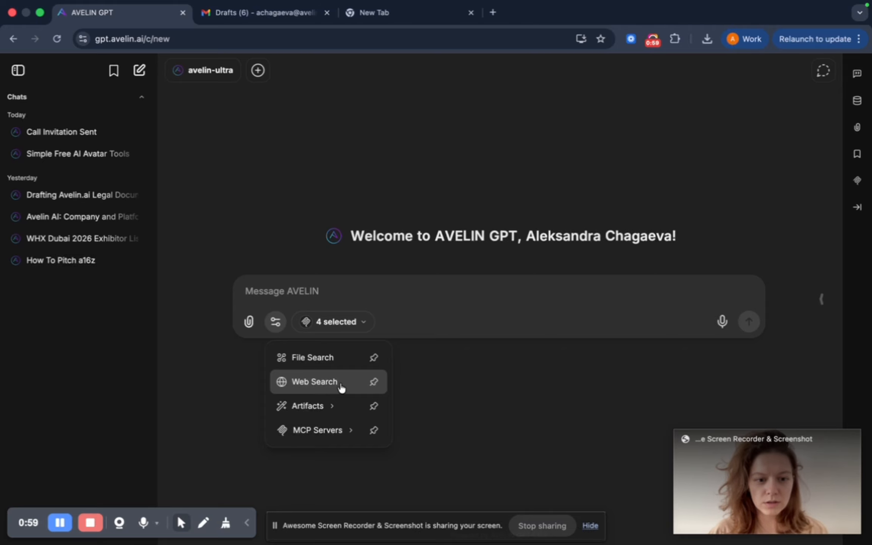
pyautogui.moveTo(333, 409)
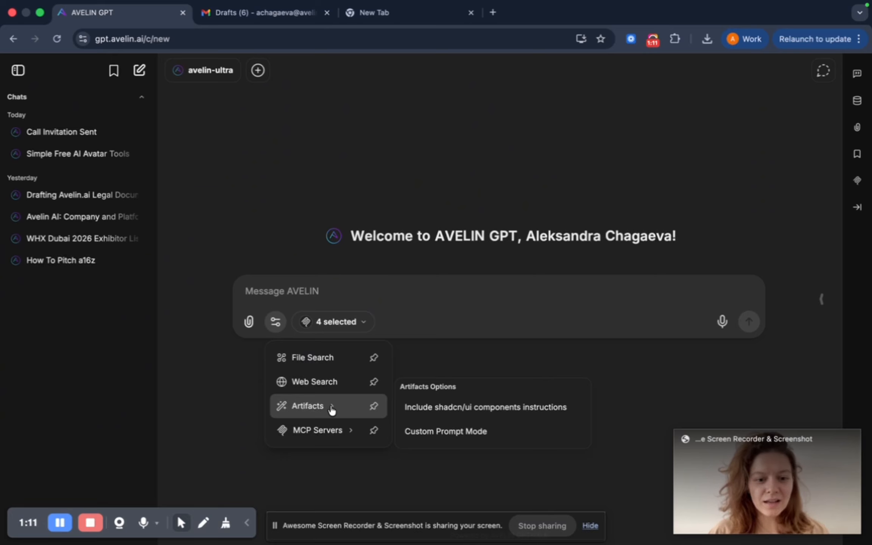
pyautogui.moveTo(343, 439)
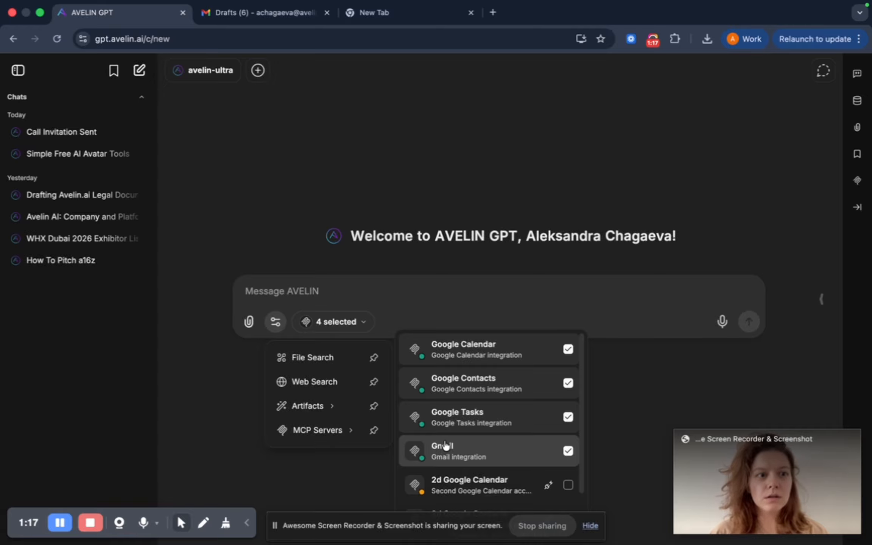
pyautogui.scroll(-2, 446, 446)
pyautogui.scroll(2, 446, 446)
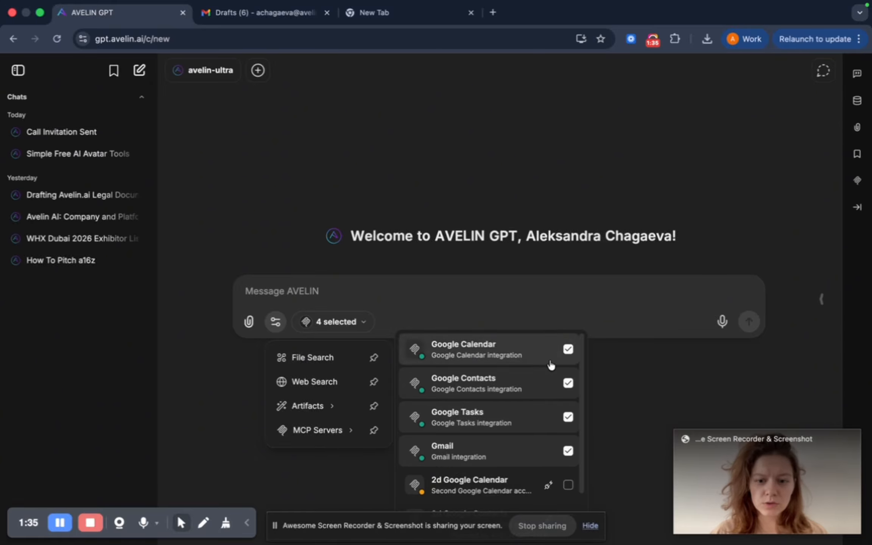
pyautogui.click(638, 379)
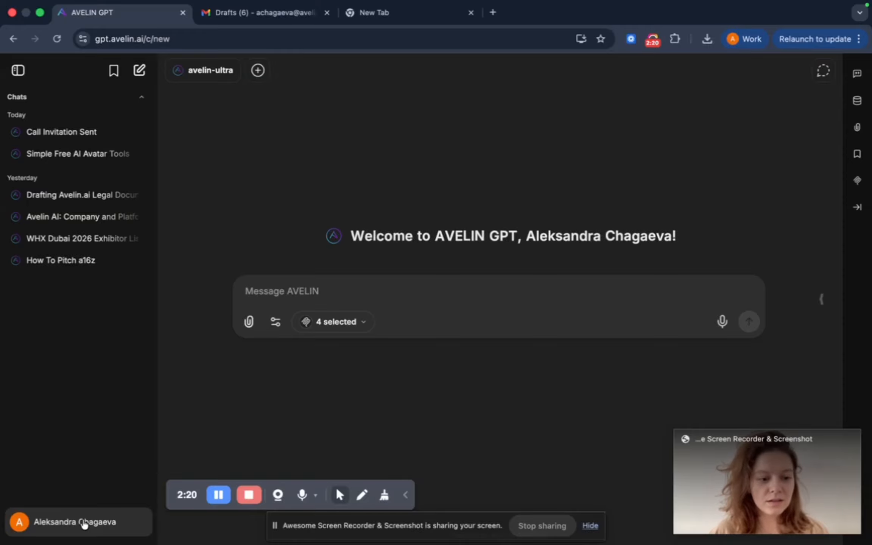
# Open the account's settings and review the General and Chat preferences through to the fork options.
pyautogui.click(84, 523)
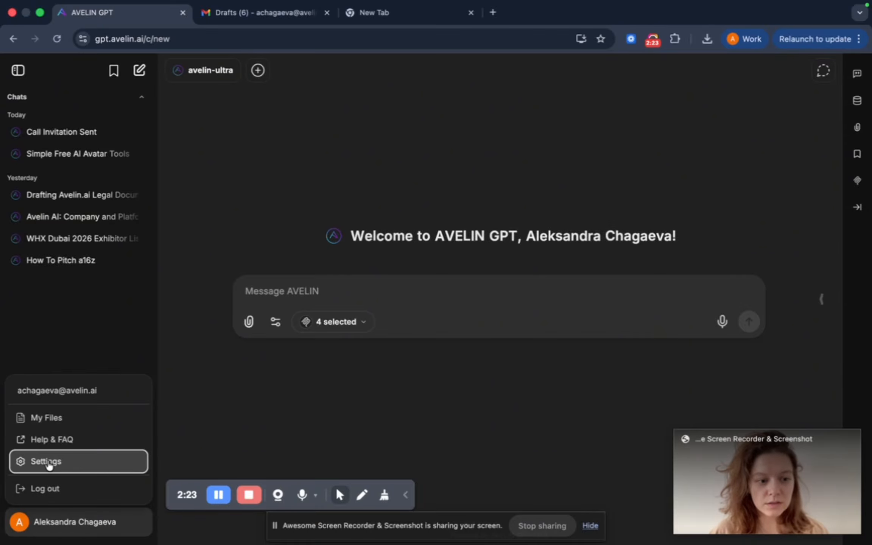
pyautogui.click(49, 465)
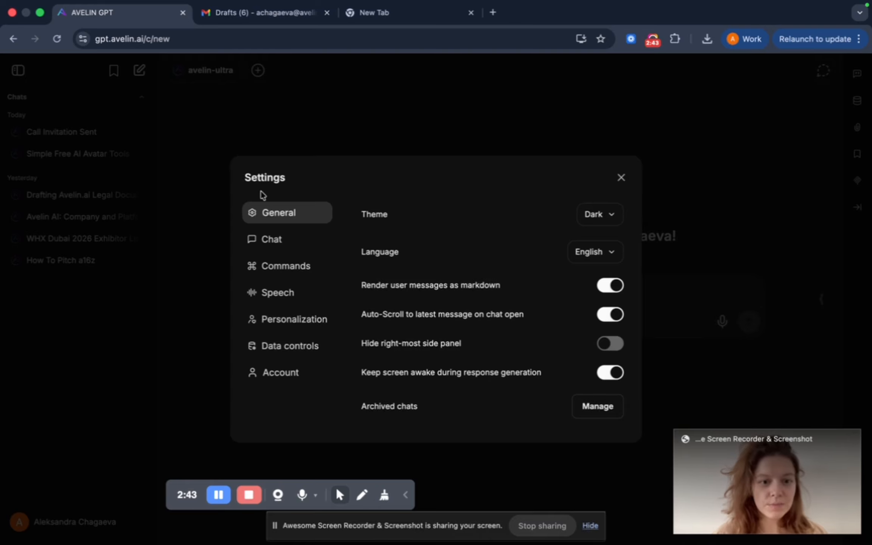
pyautogui.click(265, 239)
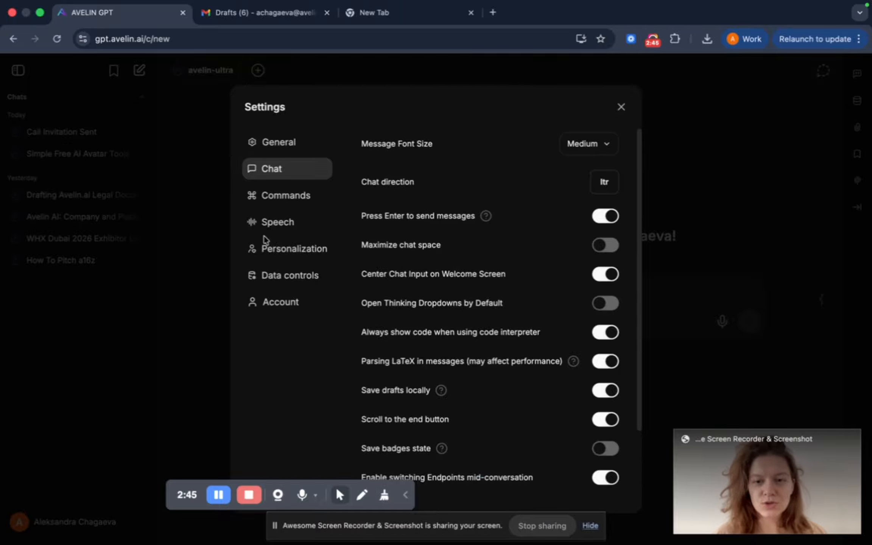
pyautogui.scroll(-3, 453, 348)
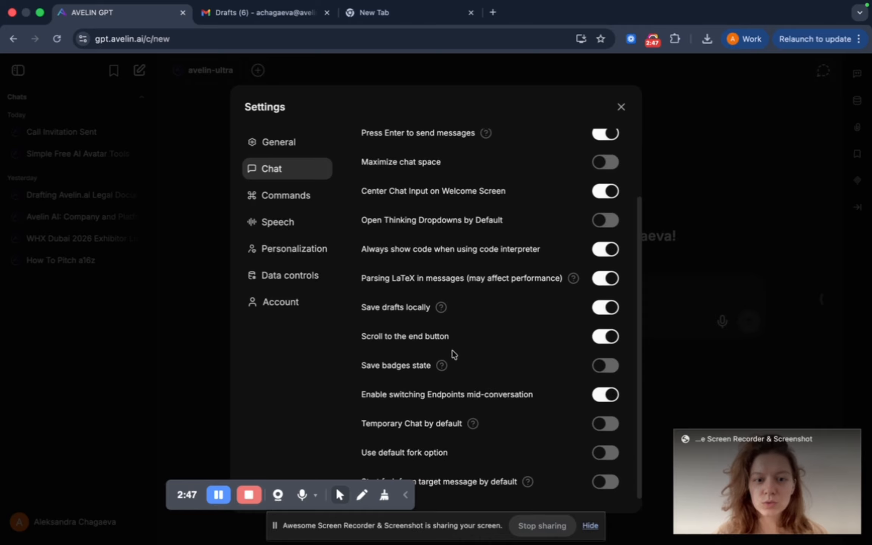
pyautogui.scroll(3, 454, 355)
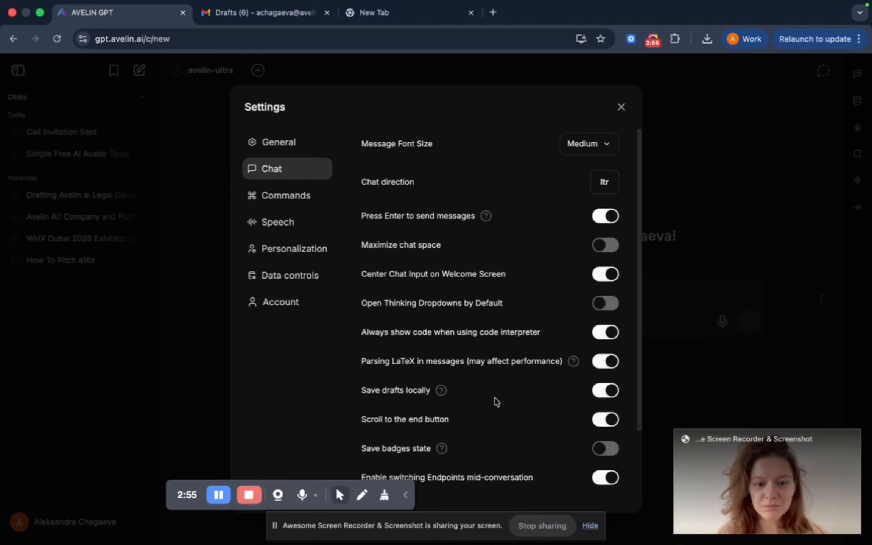
pyautogui.scroll(-3, 515, 403)
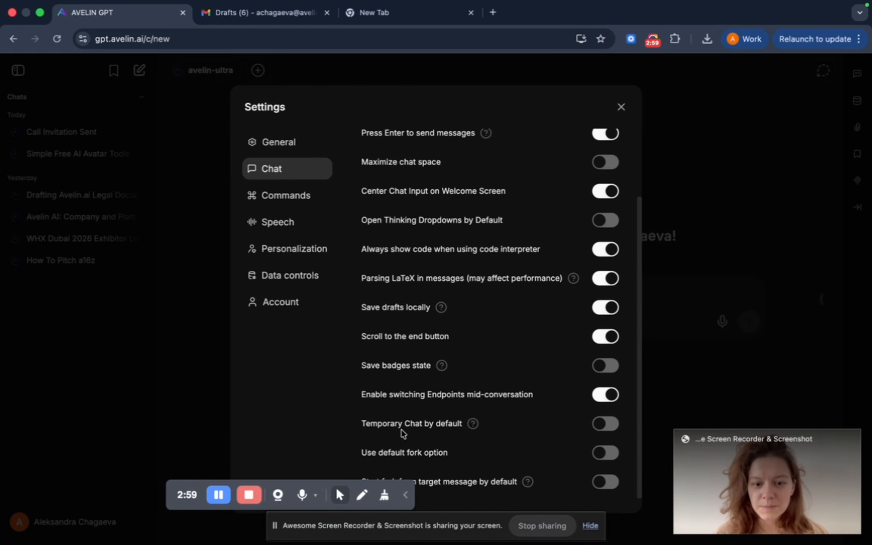
pyautogui.moveTo(187, 485)
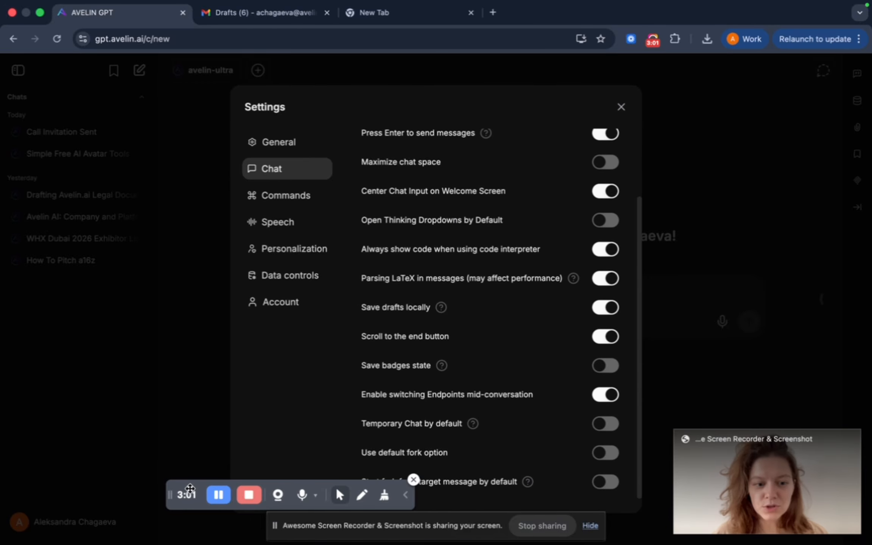
pyautogui.moveTo(190, 485); pyautogui.dragTo(107, 452)
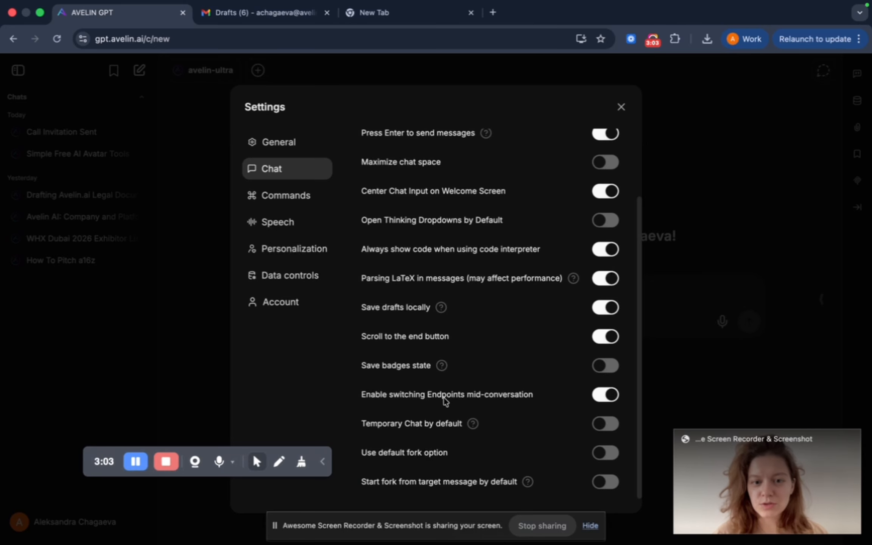
pyautogui.scroll(5, 468, 261)
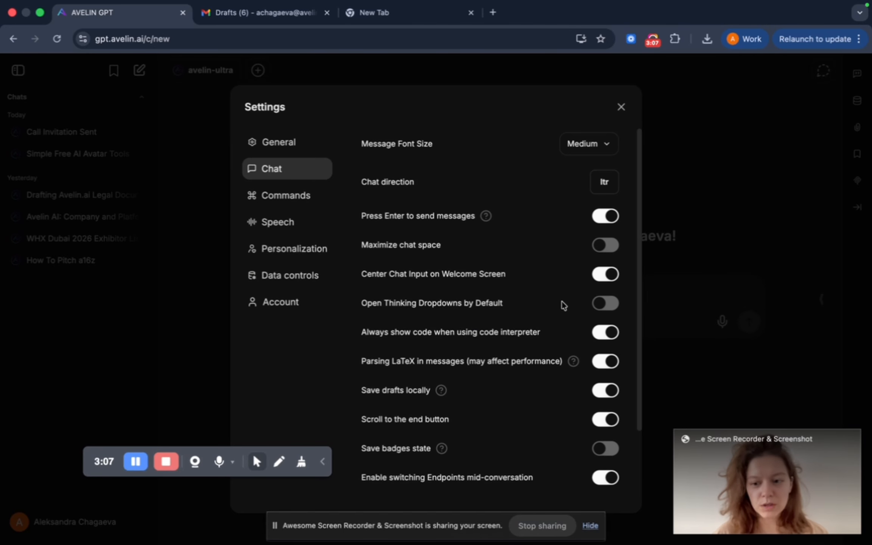
# Review the chat command settings and the speech settings, including the available text-to-speech voices.
pyautogui.click(289, 201)
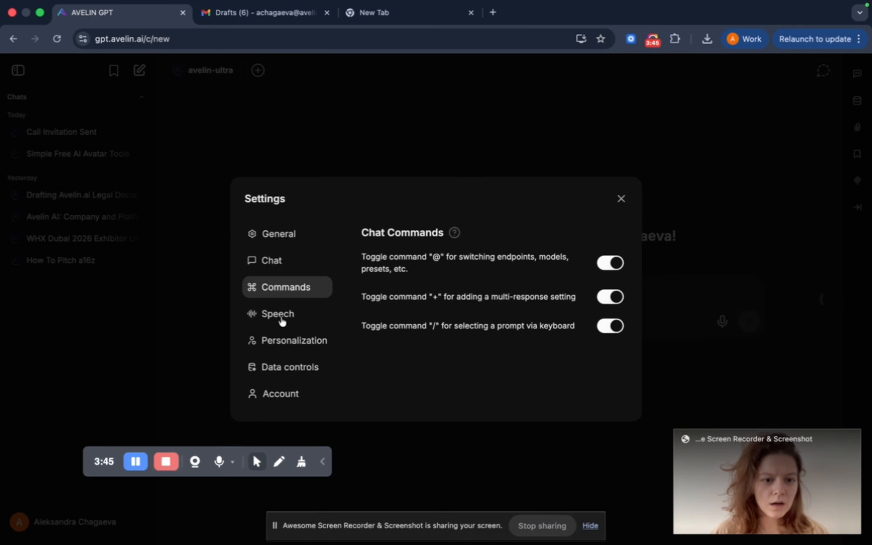
pyautogui.click(282, 321)
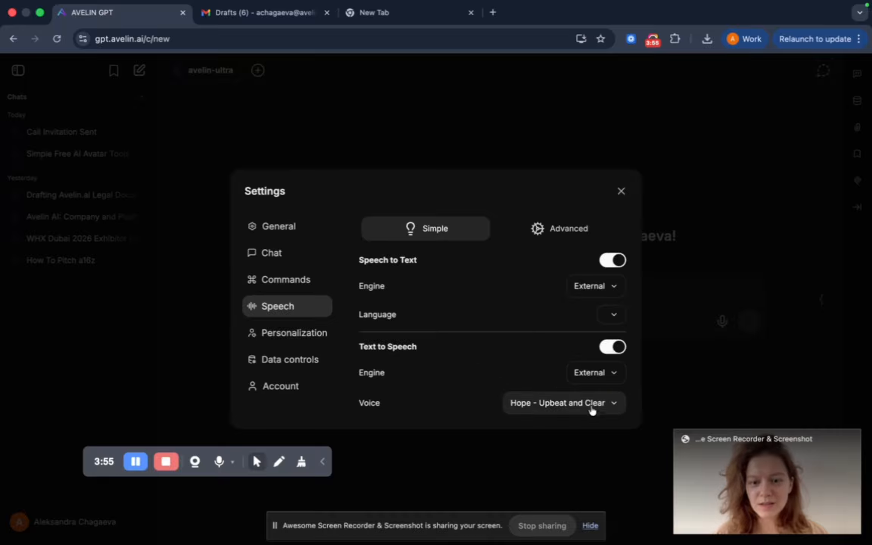
pyautogui.click(607, 405)
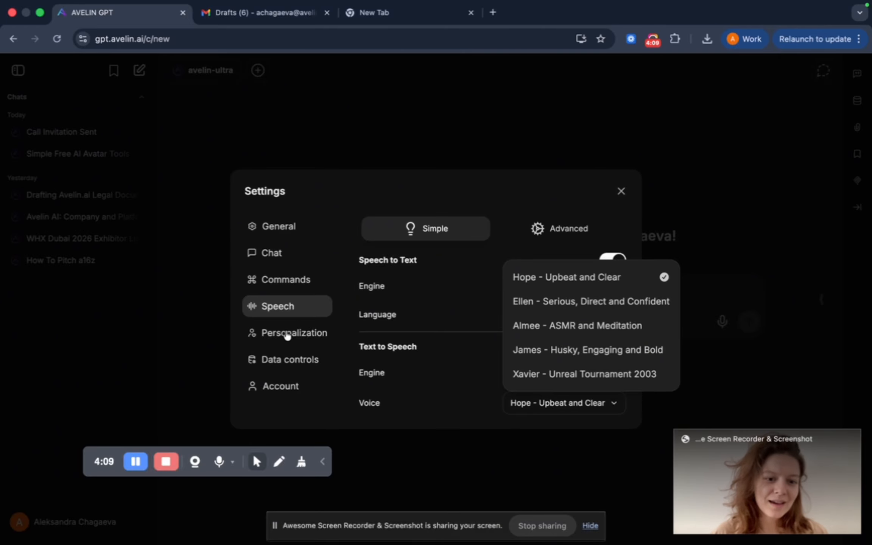
# Review the Personalization, Data controls and Account settings, and close the settings.
pyautogui.click(287, 335)
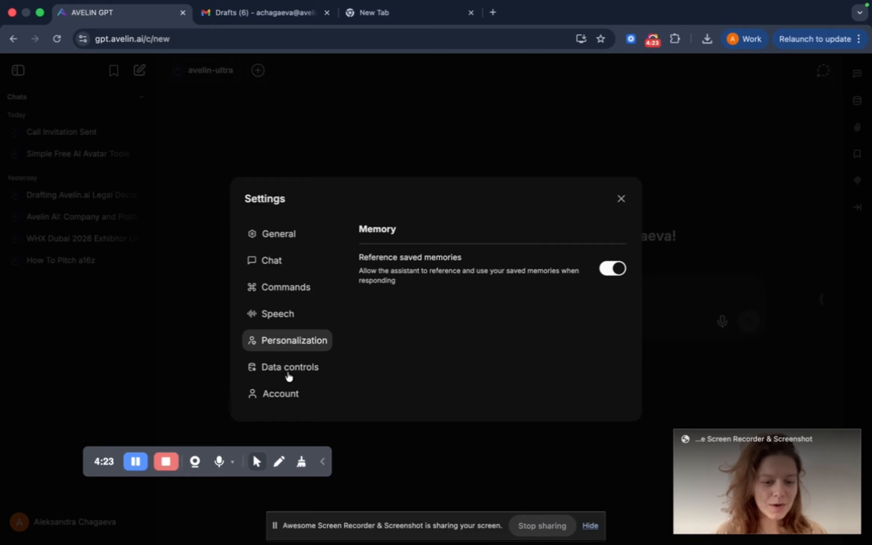
pyautogui.click(298, 374)
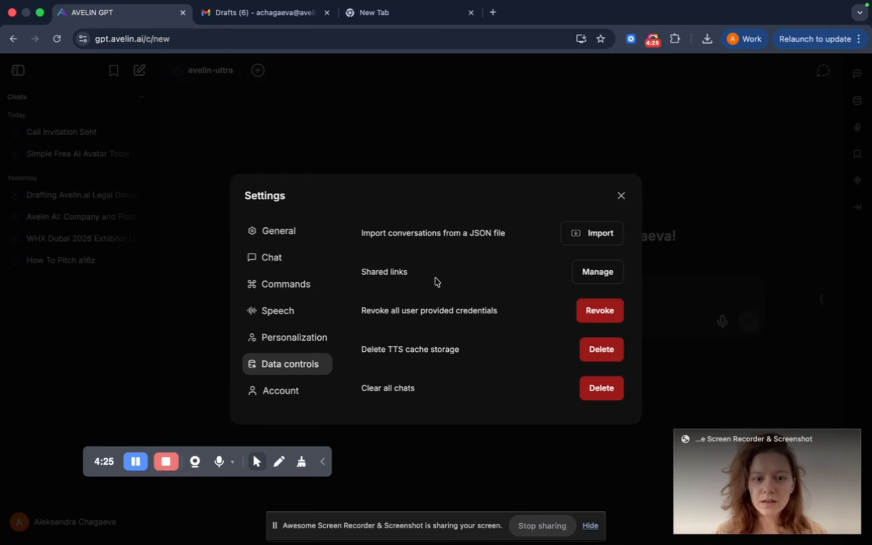
pyautogui.click(283, 394)
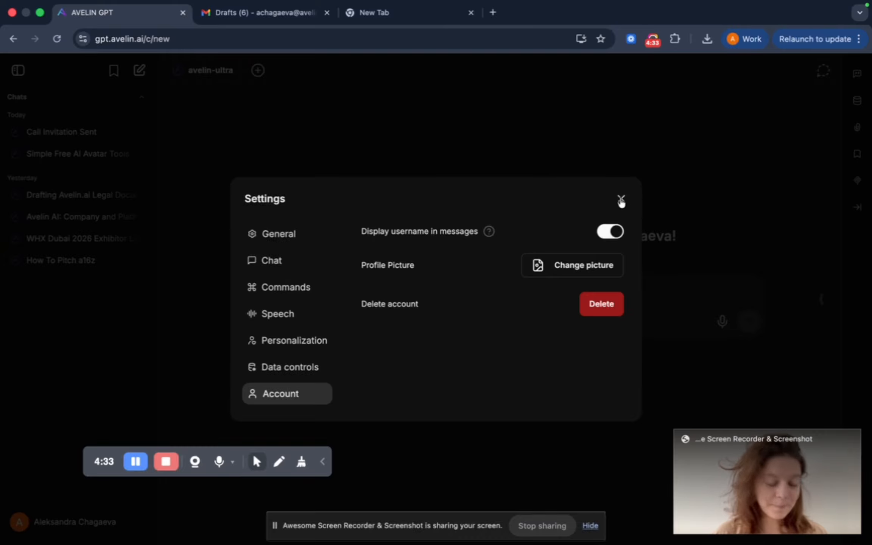
pyautogui.click(620, 199)
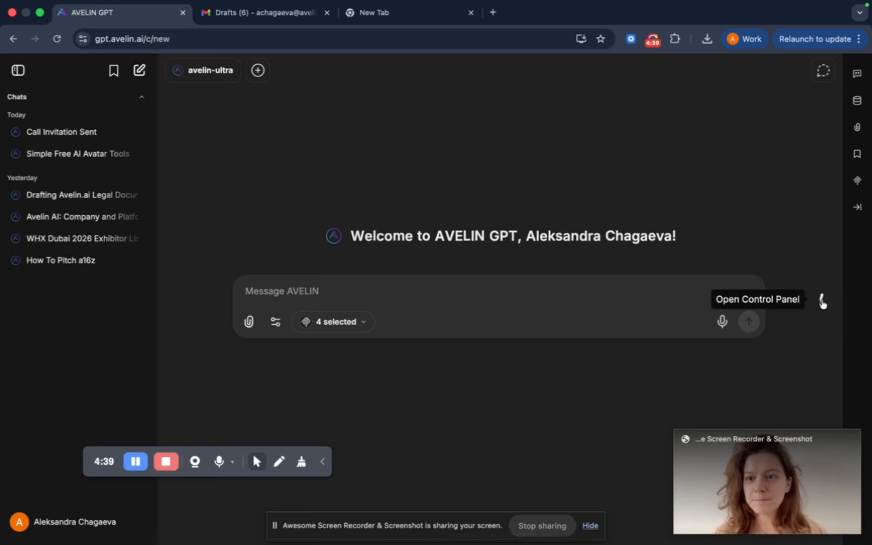
# Open the control panel's Prompts section and bring up the form for creating a new prompt.
pyautogui.click(822, 301)
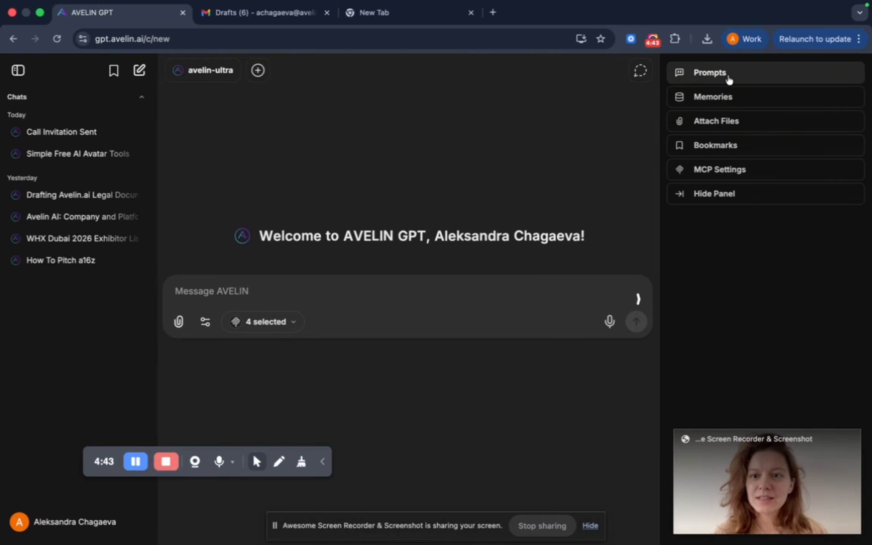
pyautogui.click(728, 76)
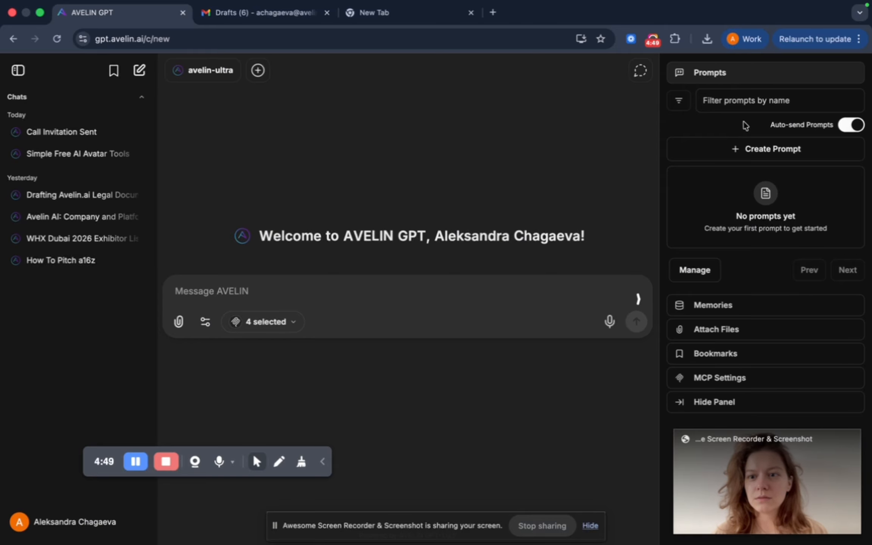
pyautogui.click(735, 152)
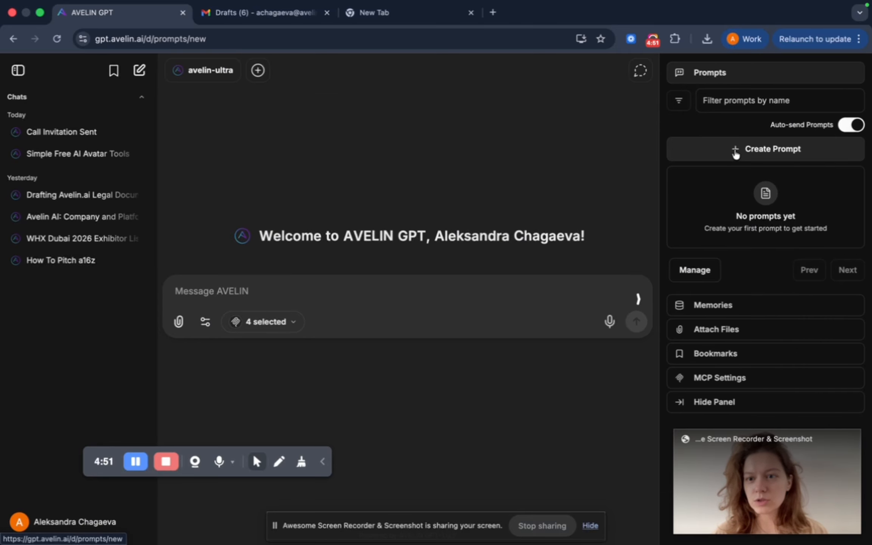
# Examine the new prompt form's text, variables, description and command fields, and return to the chat without creating a prompt.
pyautogui.scroll(-1, 290, 222)
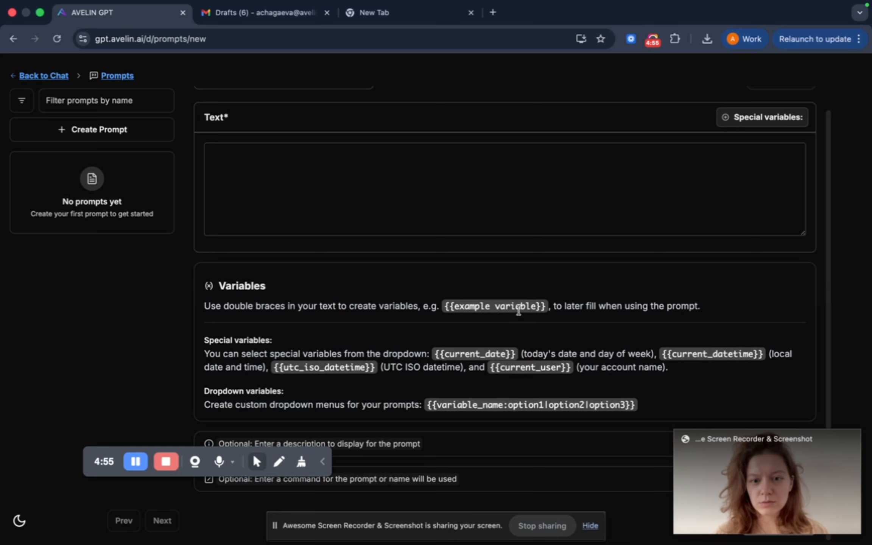
pyautogui.moveTo(90, 456); pyautogui.dragTo(39, 499)
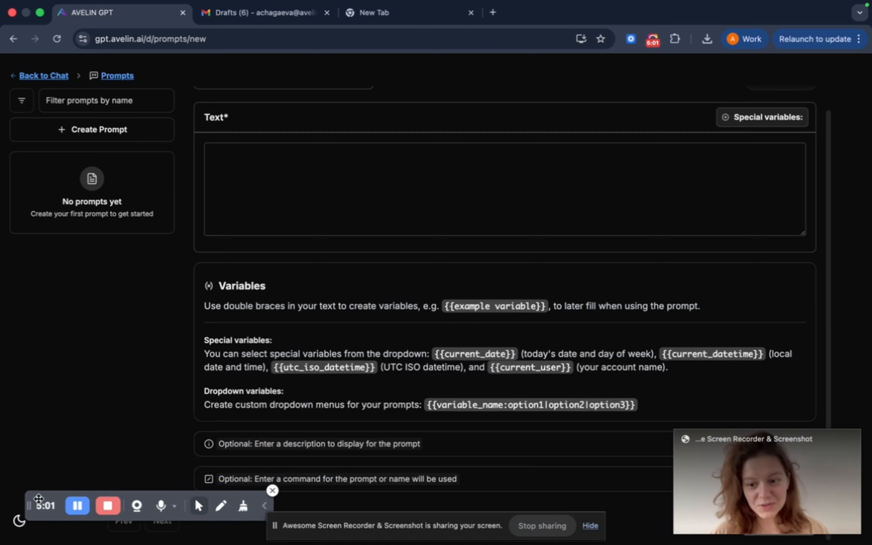
pyautogui.scroll(-1, 555, 420)
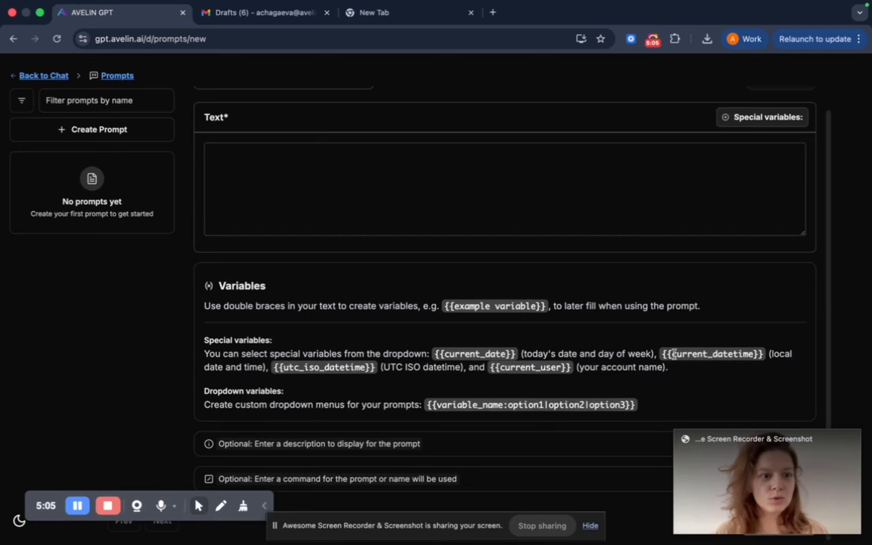
pyautogui.scroll(1, 291, 306)
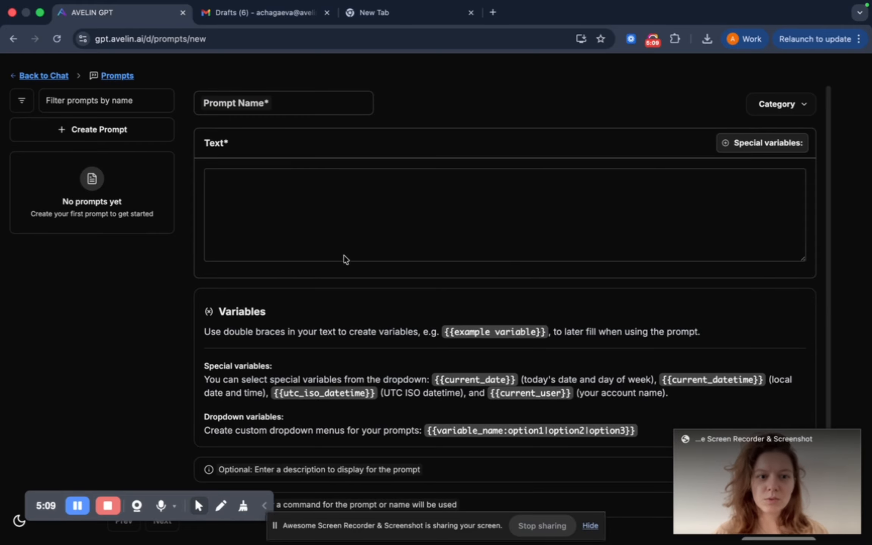
pyautogui.scroll(-1, 272, 312)
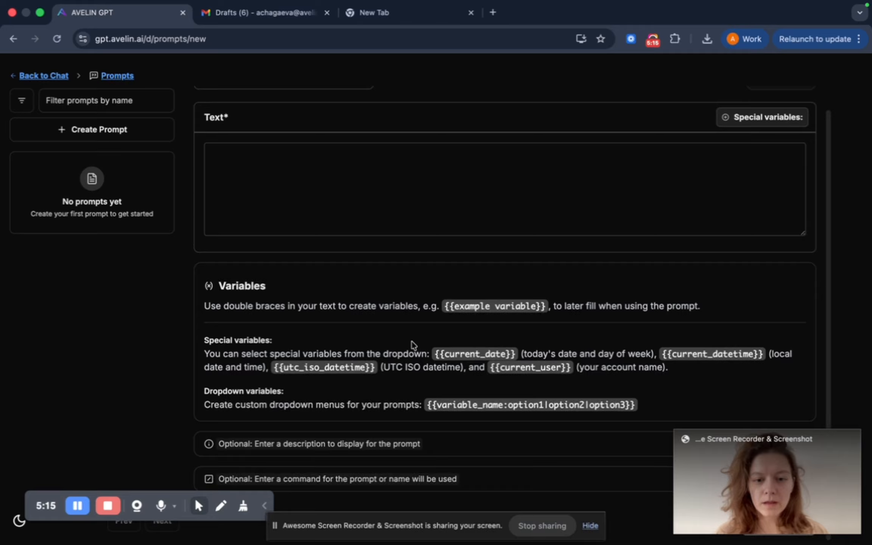
pyautogui.scroll(1, 414, 346)
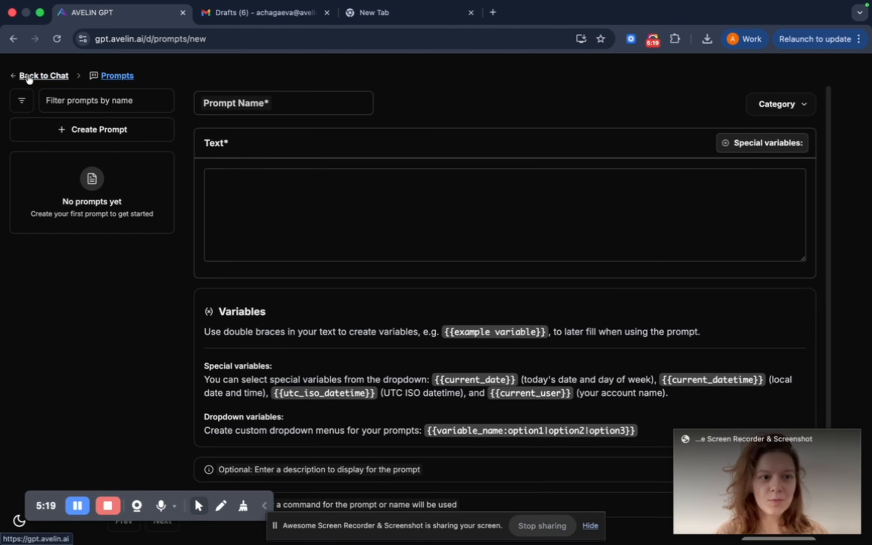
pyautogui.click(29, 78)
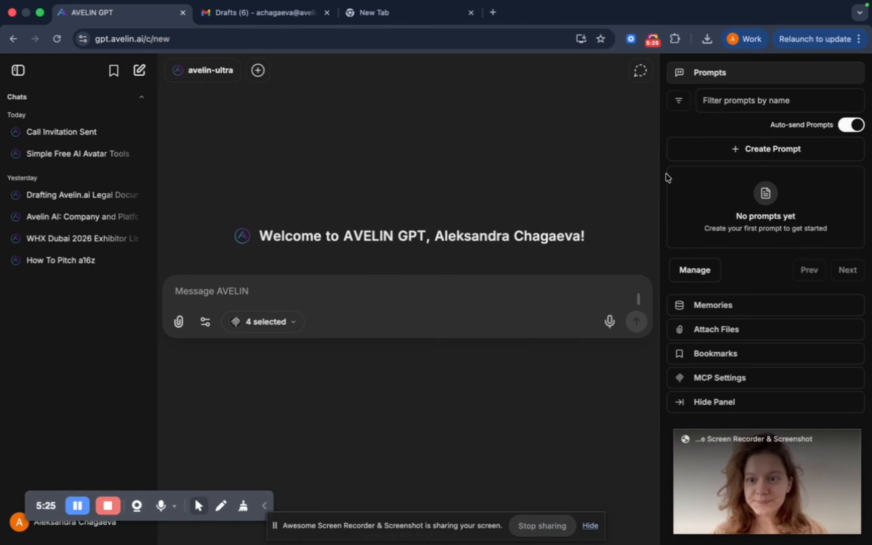
# Review the control panel's Memories, Attach Files and Bookmarks sections, and return to the empty message box.
pyautogui.click(719, 306)
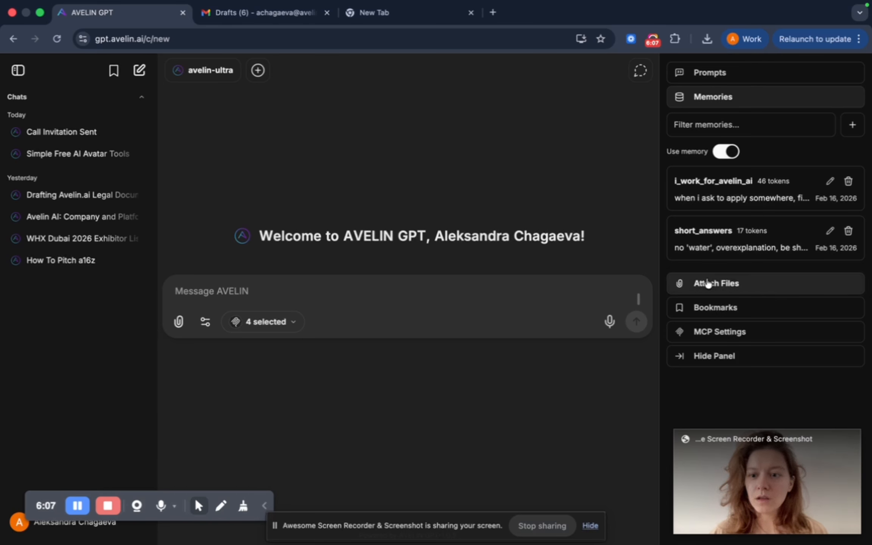
pyautogui.click(708, 284)
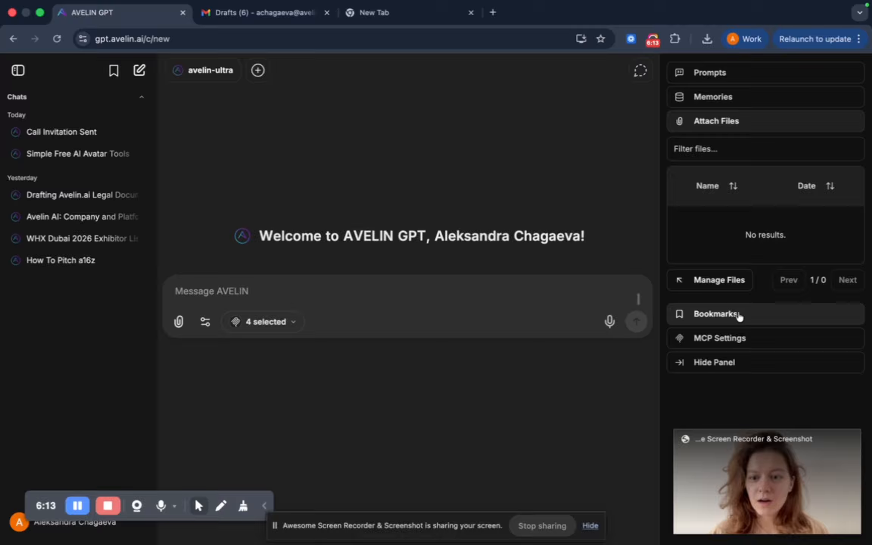
pyautogui.click(739, 317)
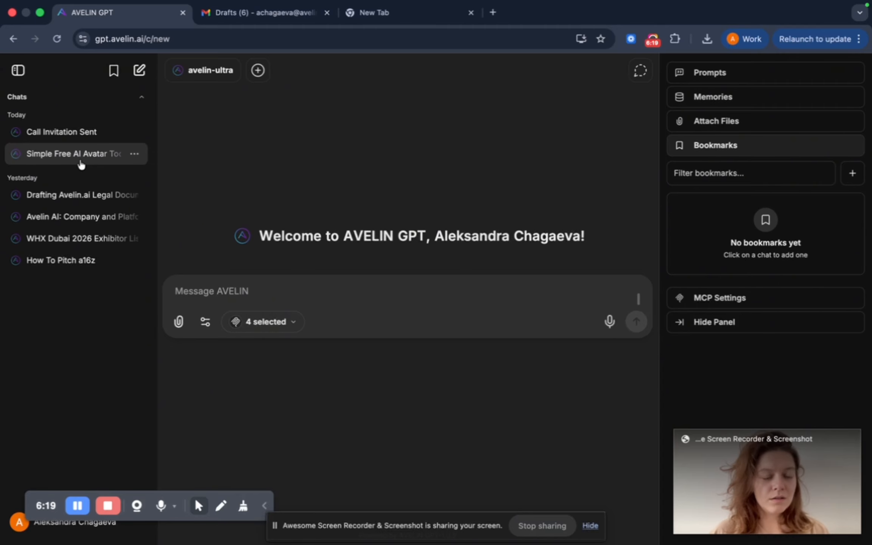
pyautogui.click(215, 284)
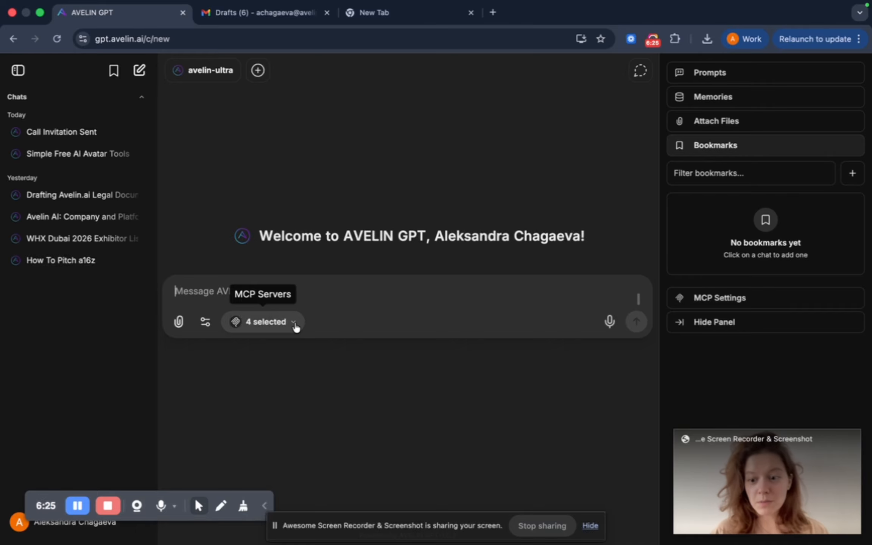
# Review the selected MCP servers and send the chat message "can you check my email".
pyautogui.click(295, 325)
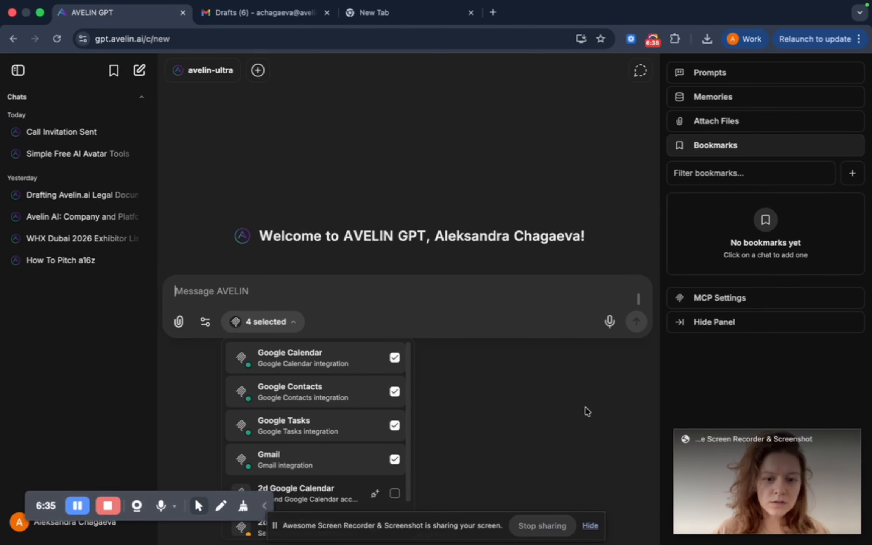
pyautogui.click(567, 428)
pyautogui.click(244, 291)
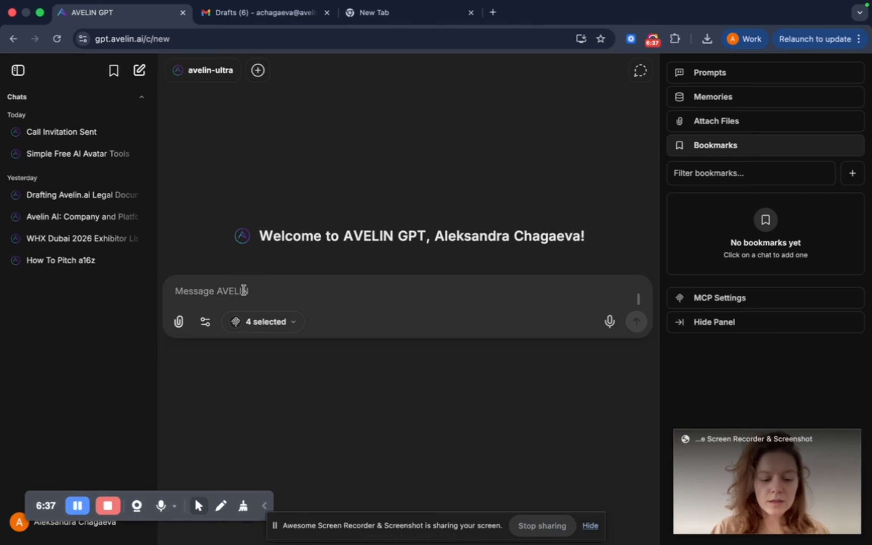
pyautogui.write('can y')
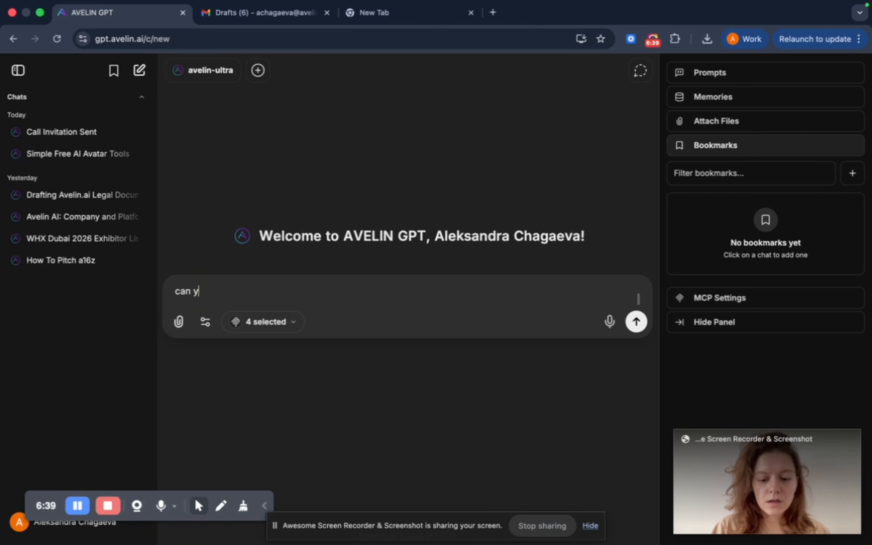
pyautogui.write('ou chec')
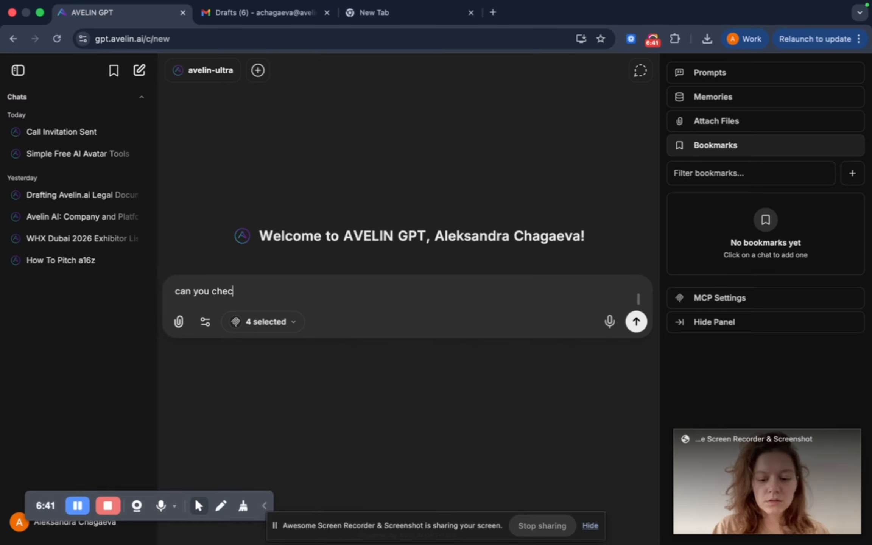
pyautogui.write('k my ')
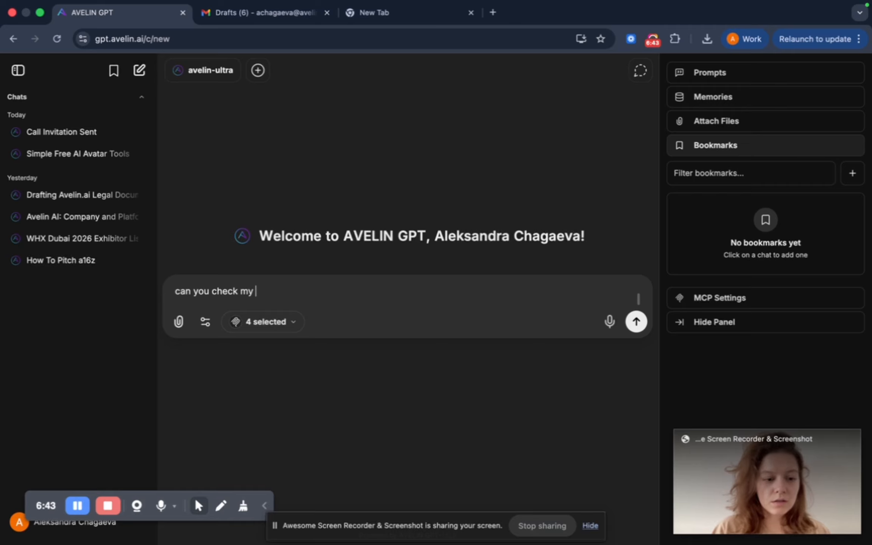
pyautogui.write('email')
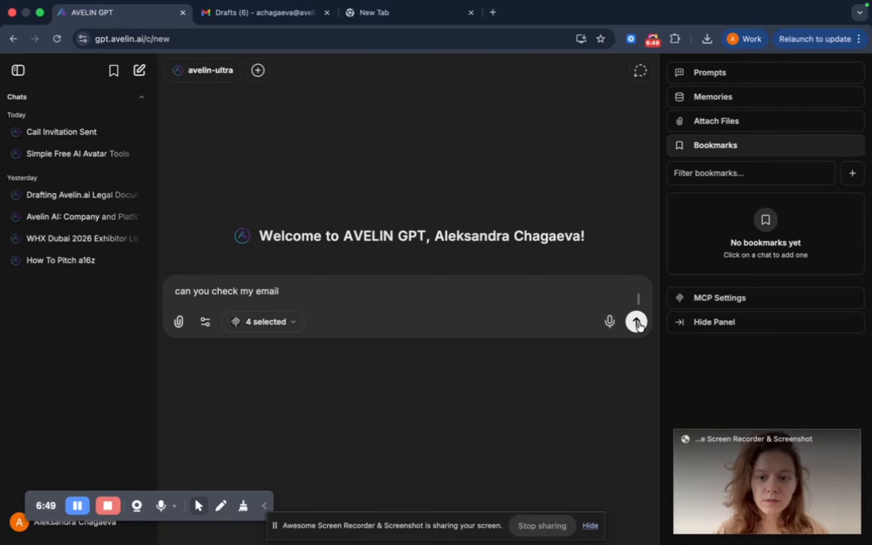
pyautogui.click(636, 322)
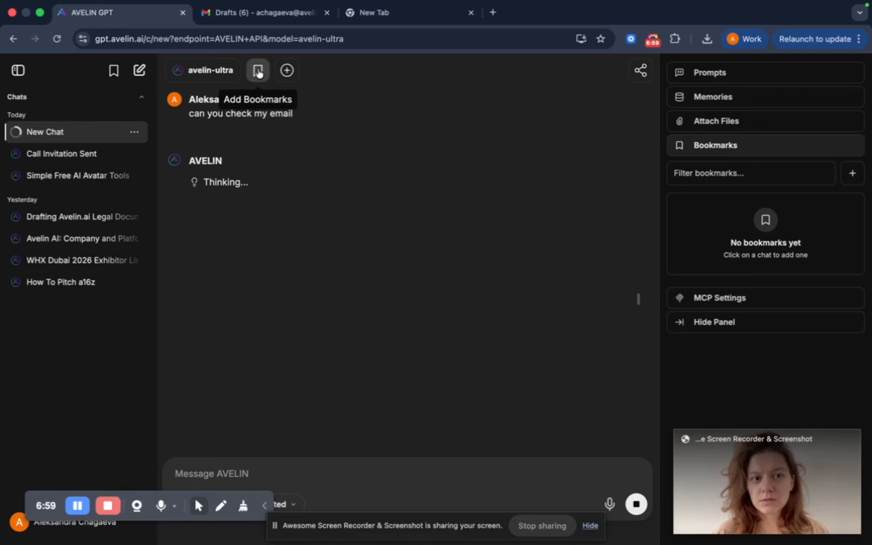
# Create a bookmark titled "emails" and add it to the current conversation.
pyautogui.click(259, 72)
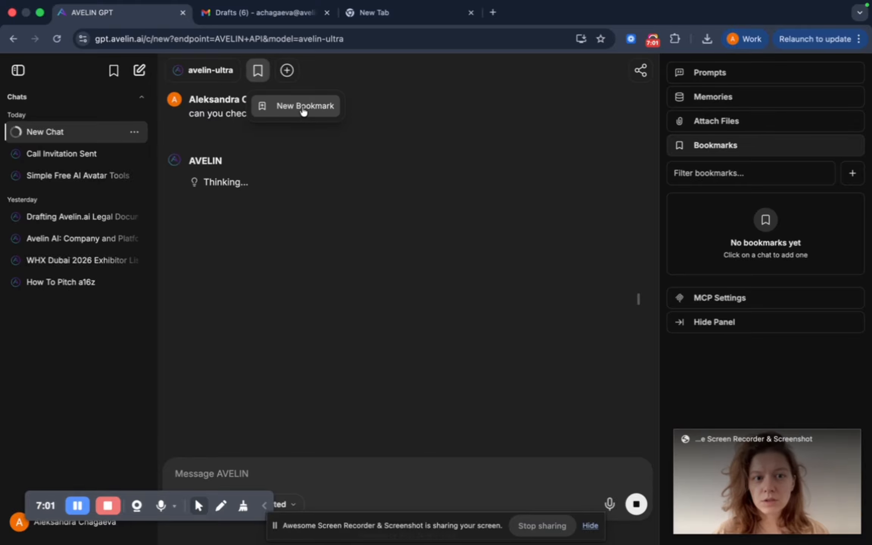
pyautogui.click(303, 108)
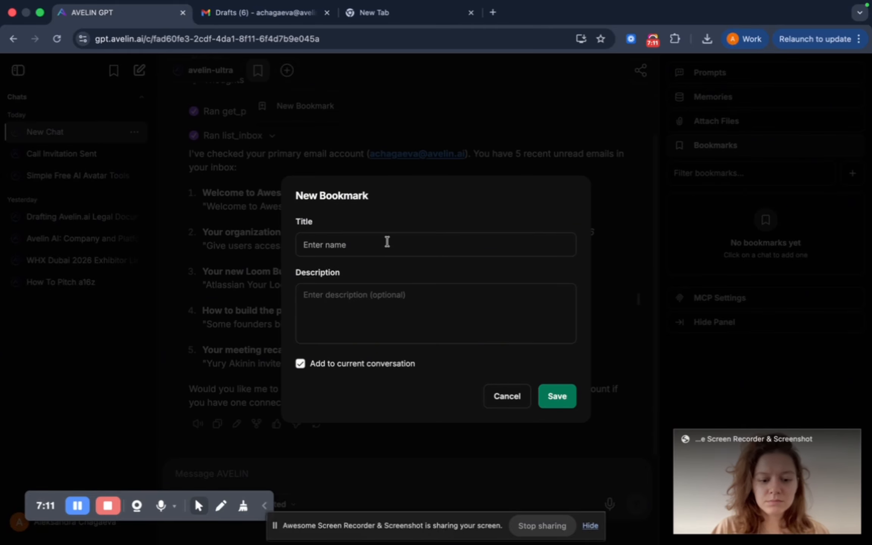
pyautogui.write('email')
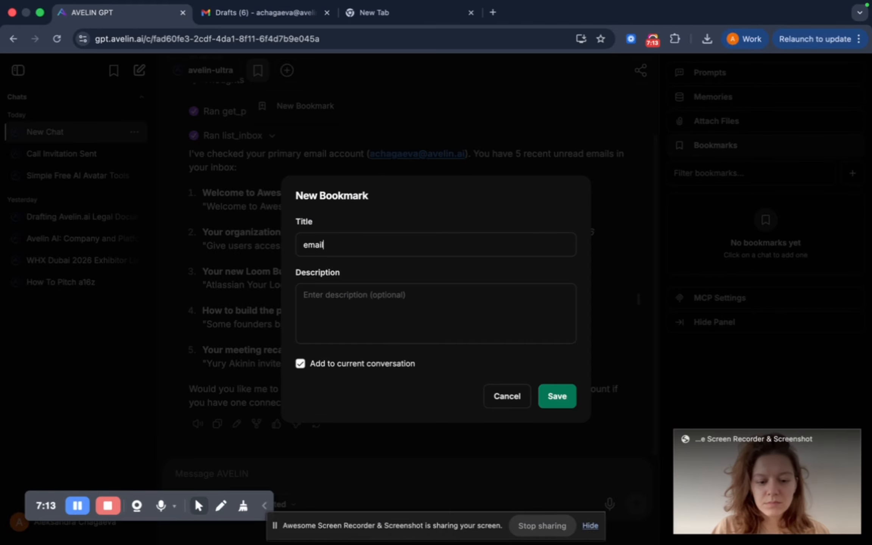
pyautogui.write('s')
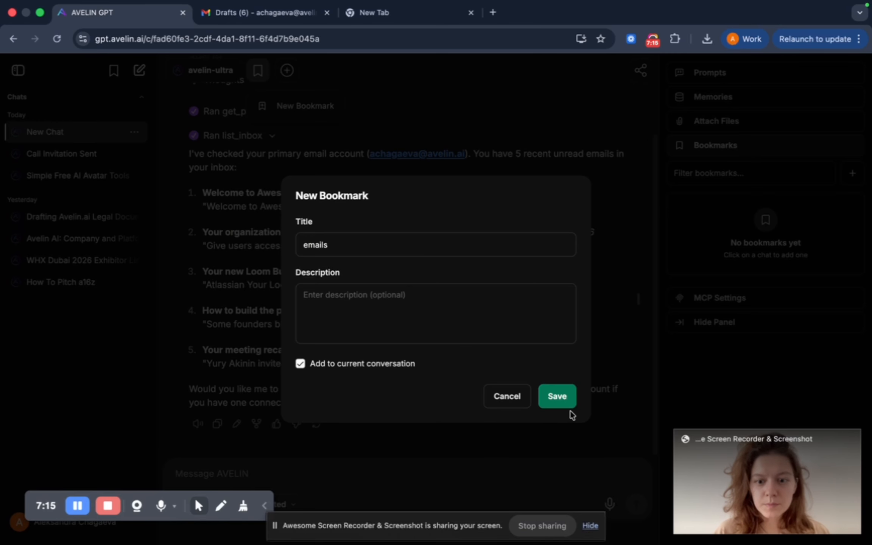
pyautogui.click(567, 400)
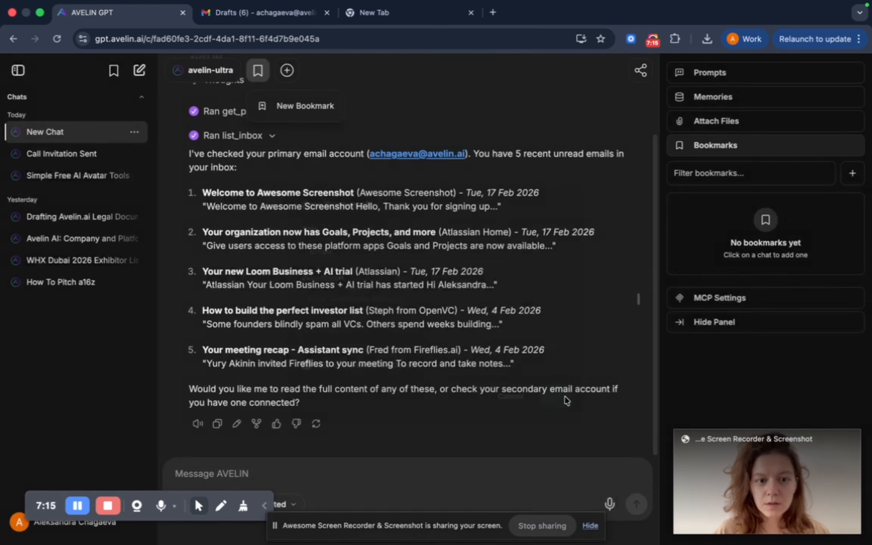
pyautogui.click(416, 124)
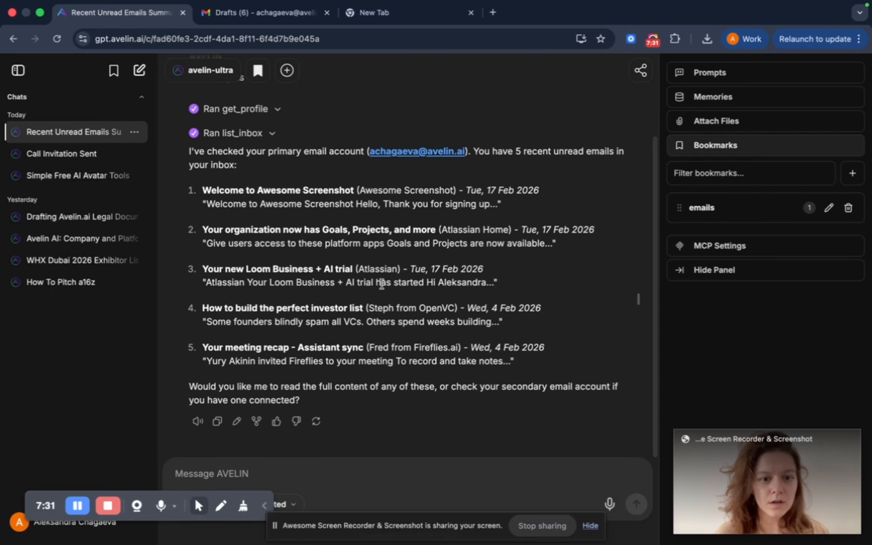
# Read through the inbox summary and send the follow-up message "unsubscribe from atlassian".
pyautogui.scroll(1, 382, 283)
pyautogui.scroll(2, 382, 284)
pyautogui.scroll(-2, 336, 243)
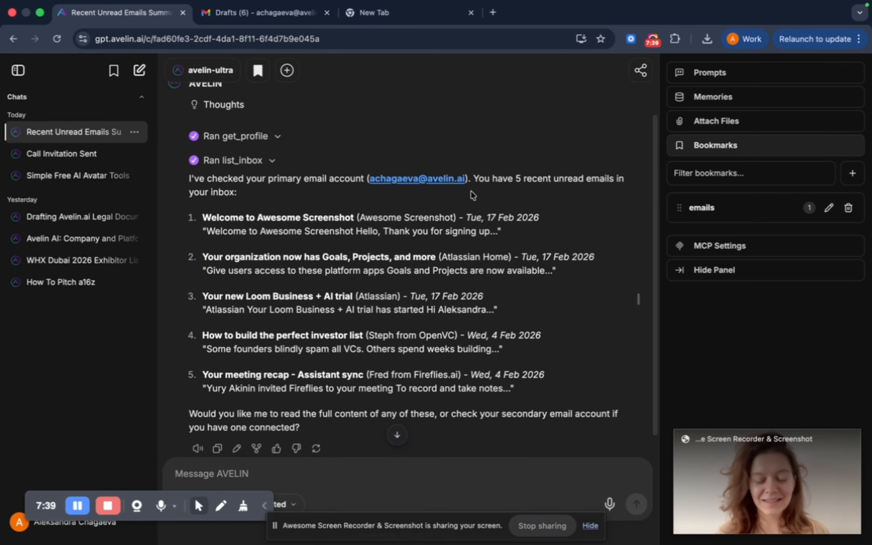
pyautogui.scroll(-2, 424, 240)
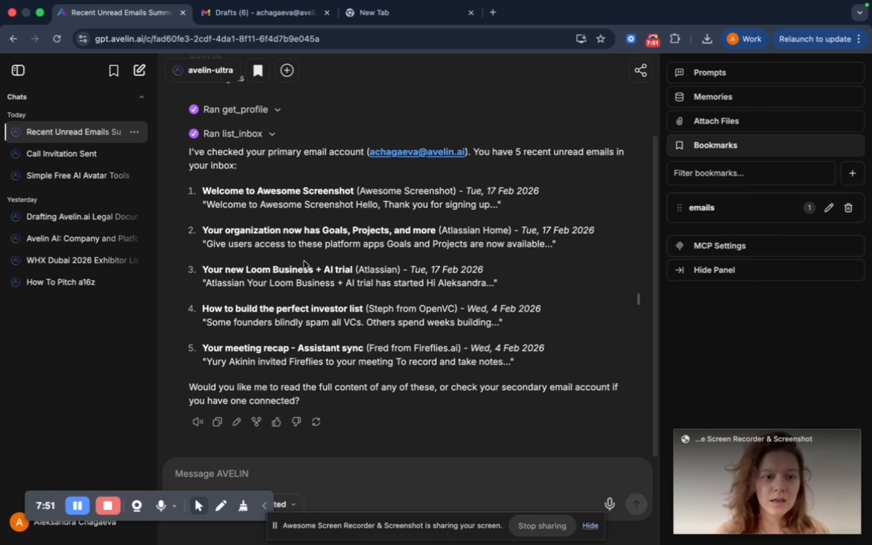
pyautogui.click(248, 472)
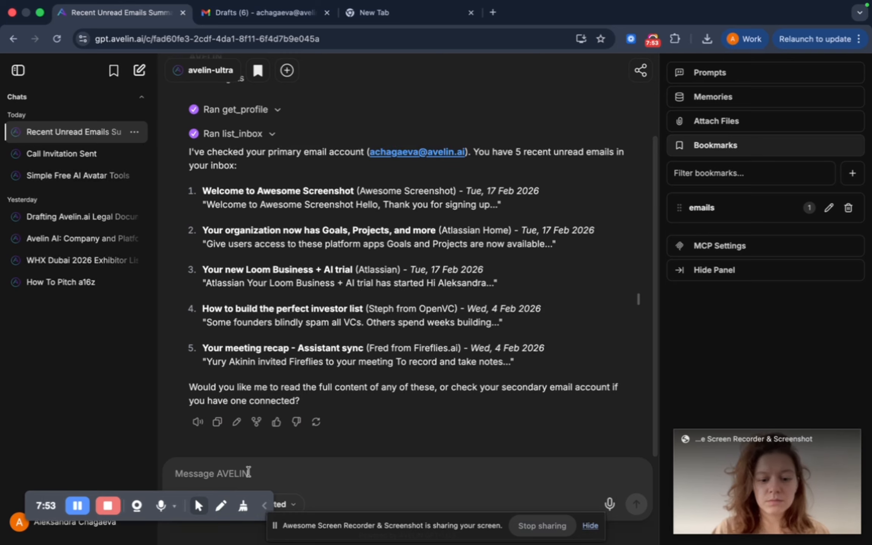
pyautogui.write('un')
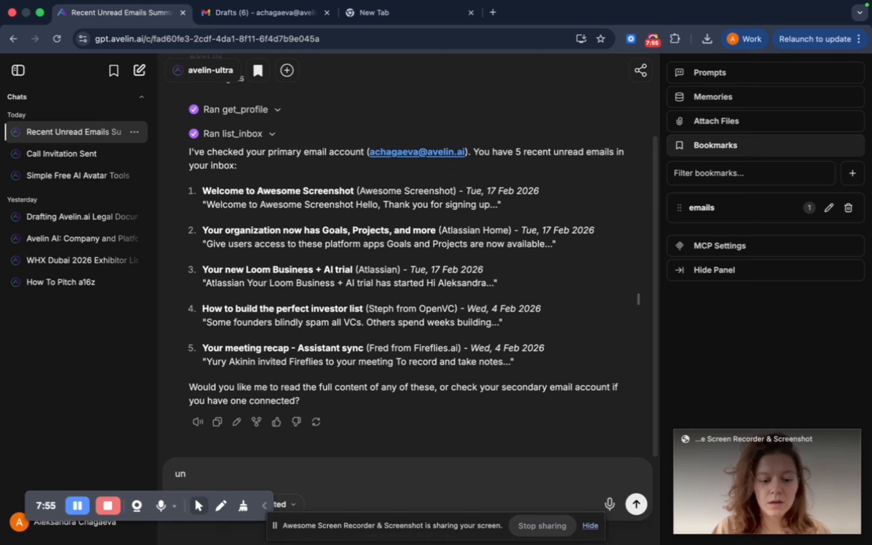
pyautogui.write('subscri')
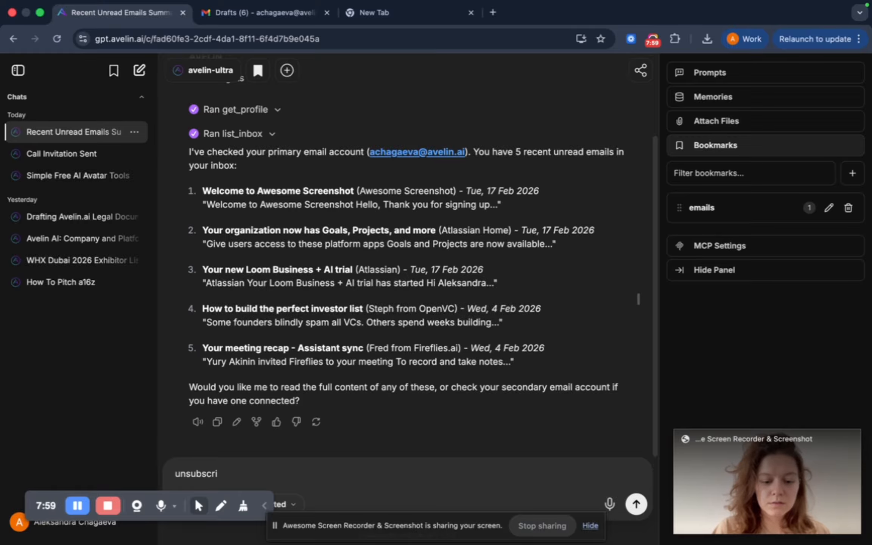
pyautogui.write('be from')
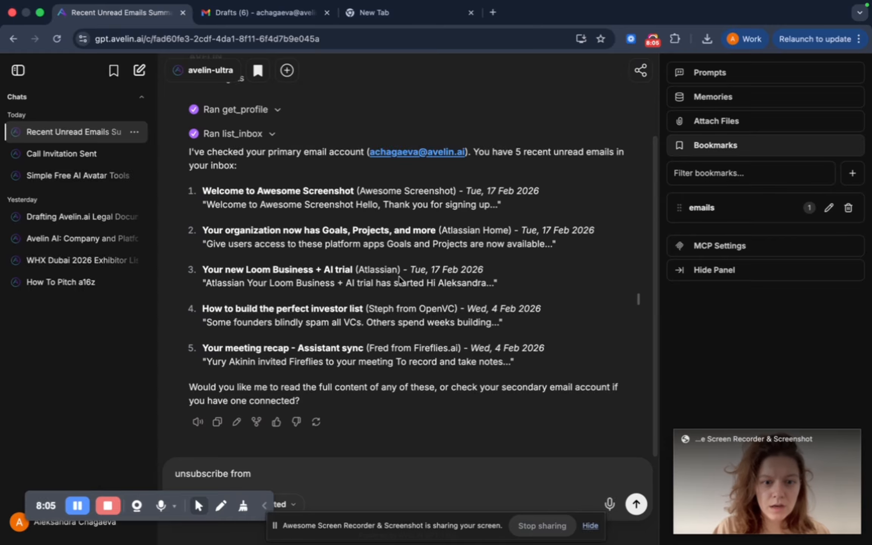
pyautogui.write('a')
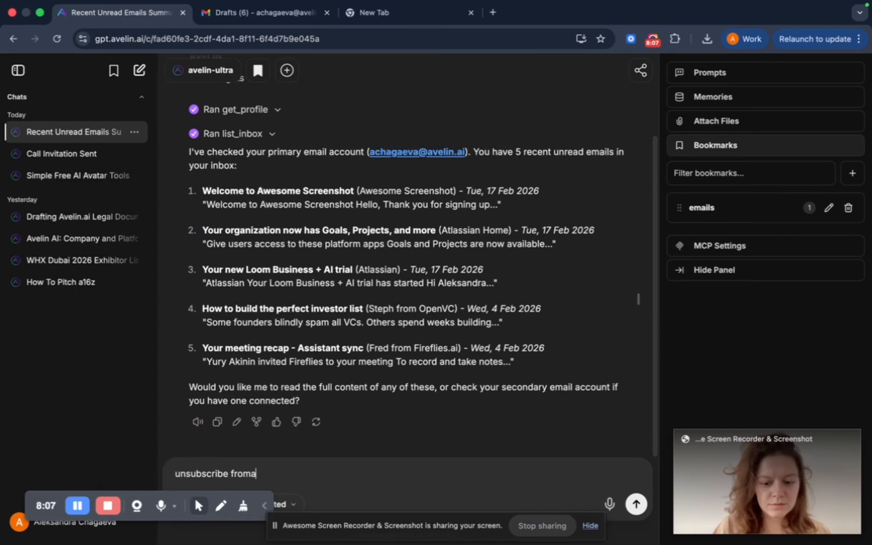
pyautogui.write('tlas')
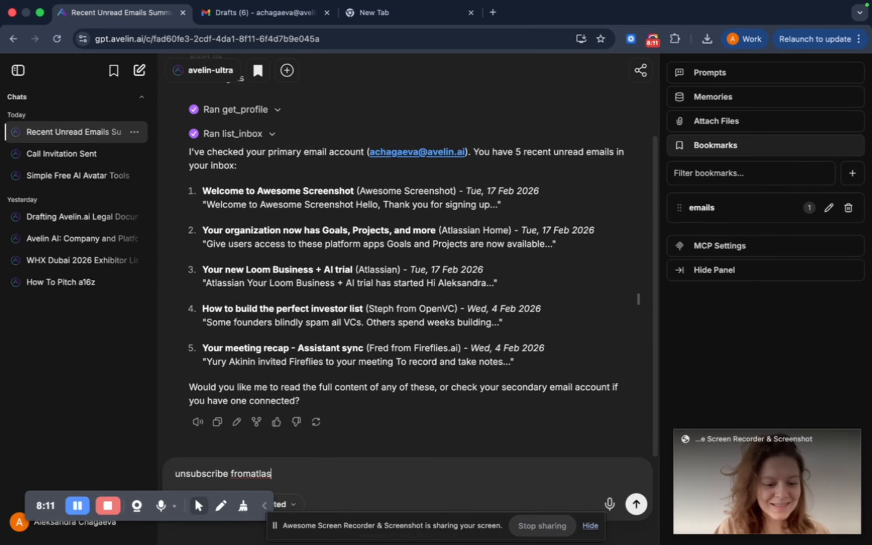
pyautogui.write('sian')
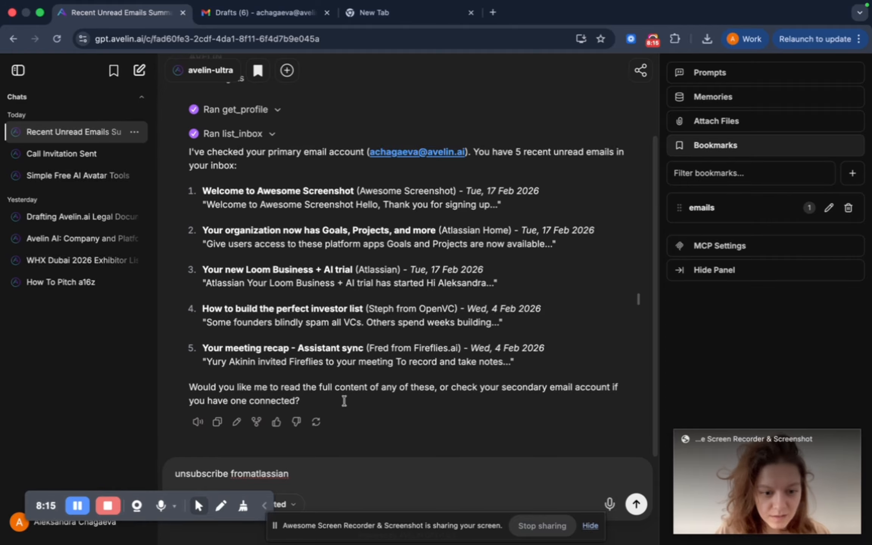
pyautogui.click(252, 474)
pyautogui.press('Return')
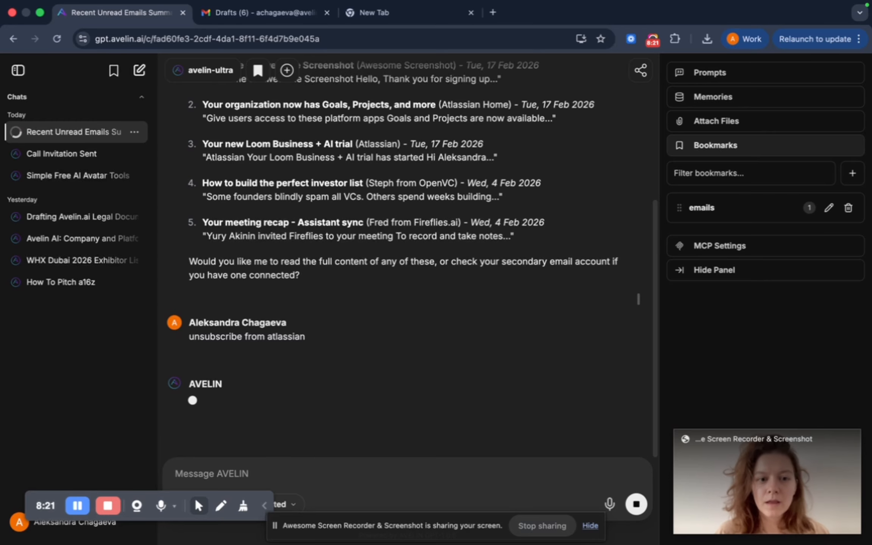
# Examine the details of both block_sender calls and compare the unsubscribe reply with the earlier email list.
pyautogui.moveTo(411, 343)
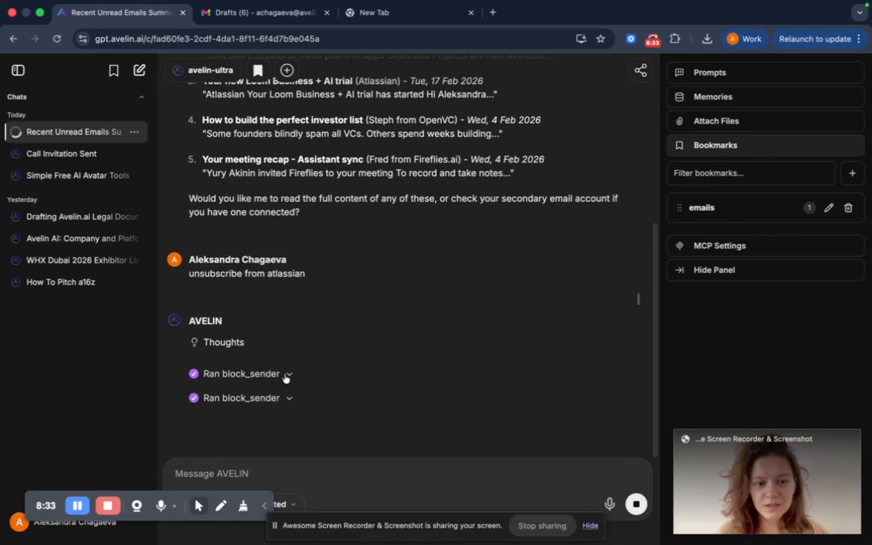
pyautogui.click(288, 375)
pyautogui.scroll(-5, 286, 377)
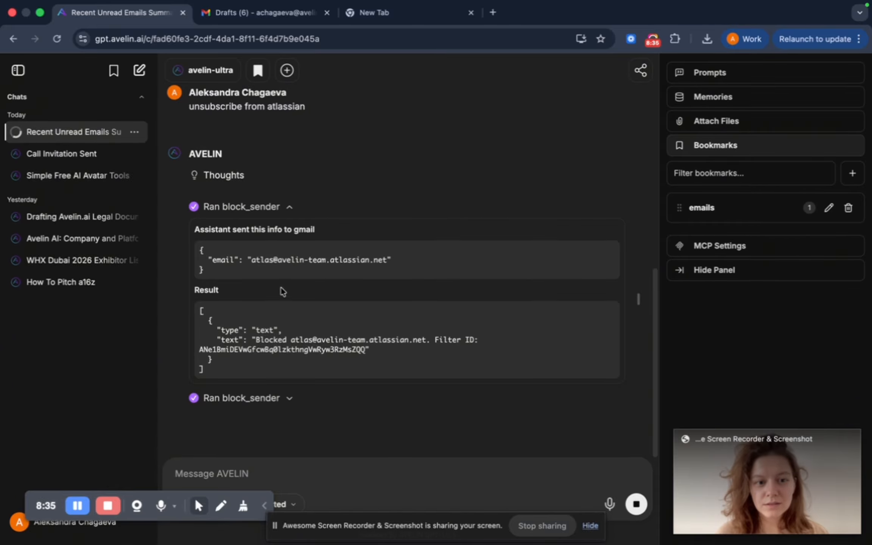
pyautogui.click(289, 207)
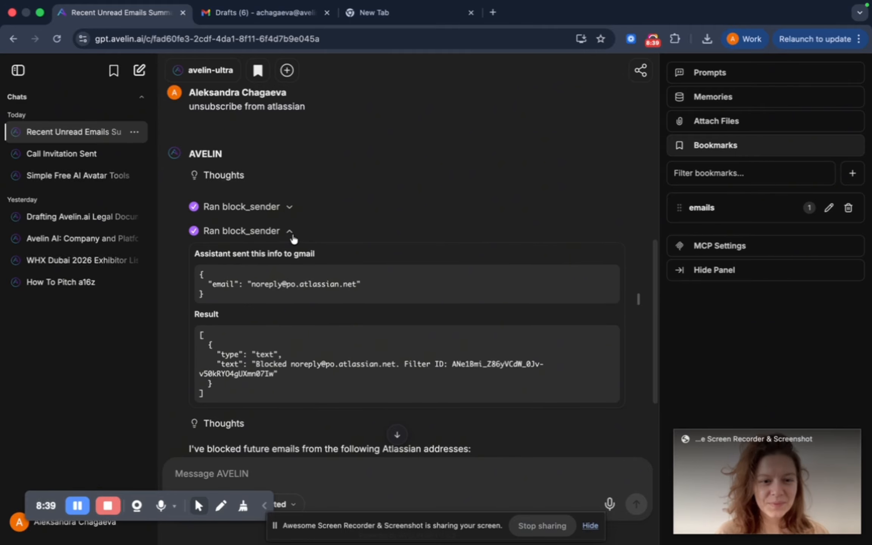
pyautogui.click(290, 232)
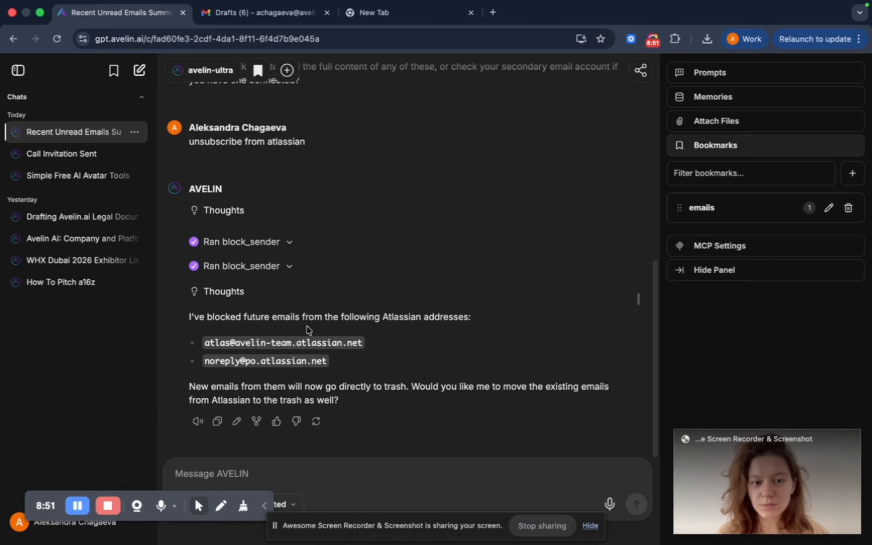
pyautogui.scroll(6, 356, 357)
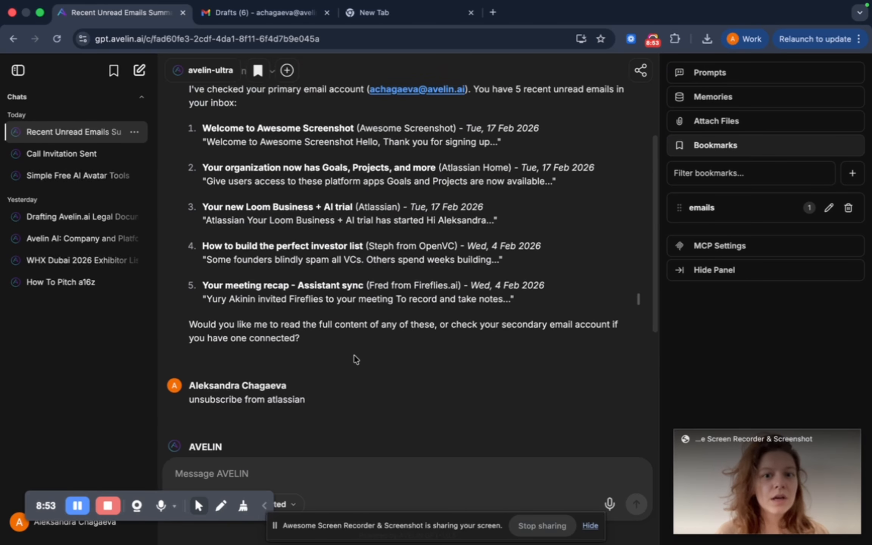
pyautogui.scroll(-5, 356, 359)
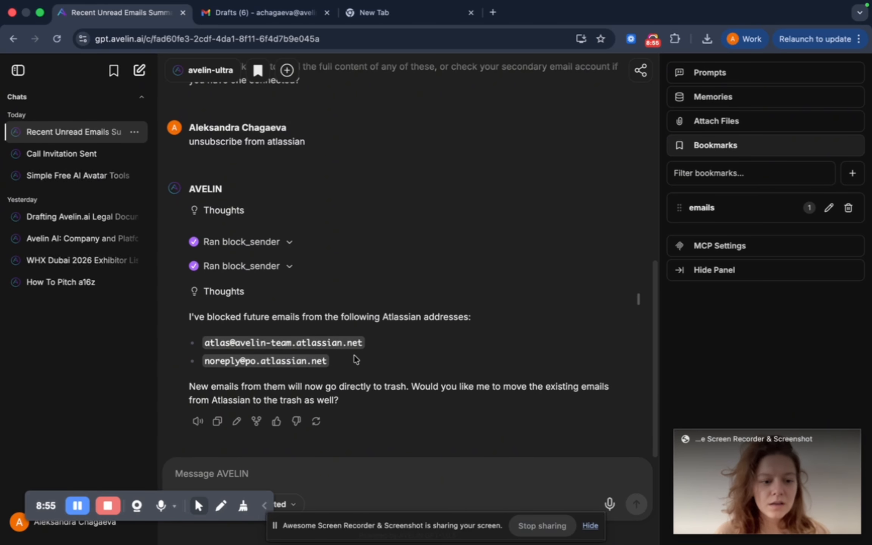
# Hide the control panel and review the current conversation's sharing, export and management options.
pyautogui.click(638, 299)
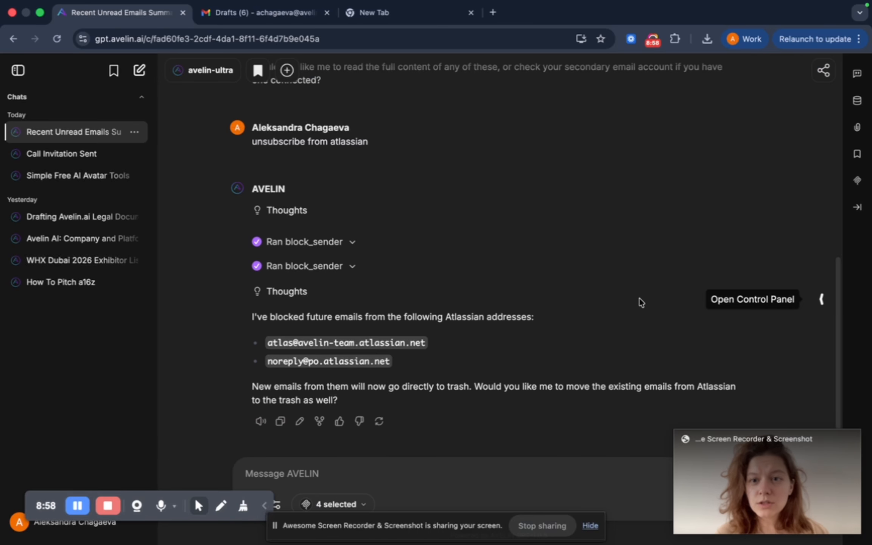
pyautogui.click(825, 72)
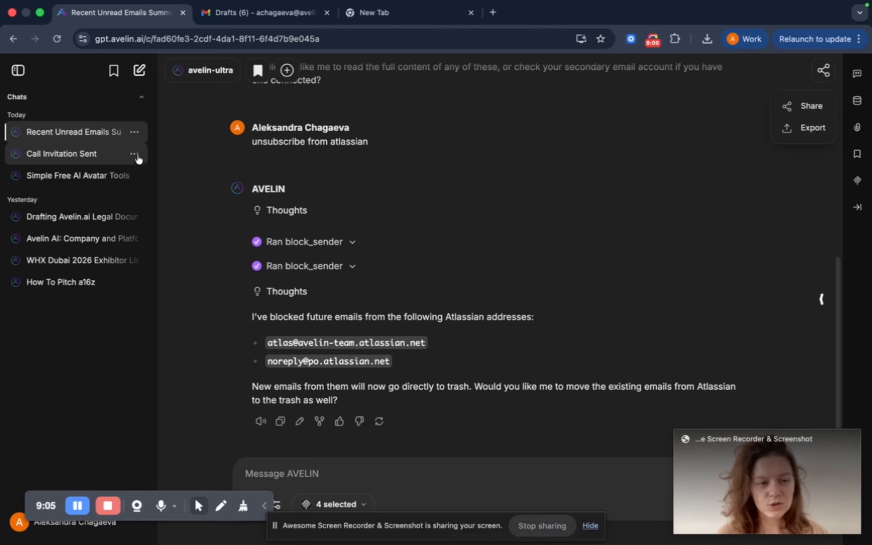
pyautogui.click(134, 136)
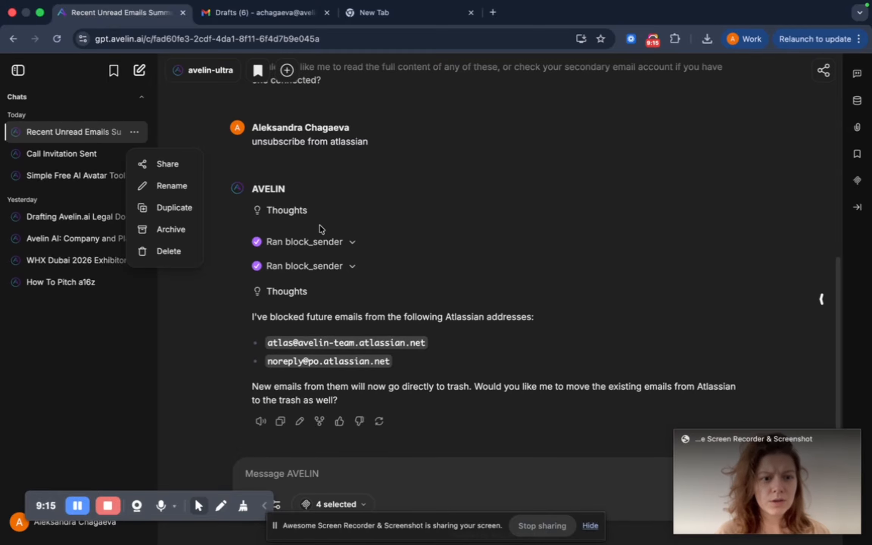
pyautogui.click(435, 219)
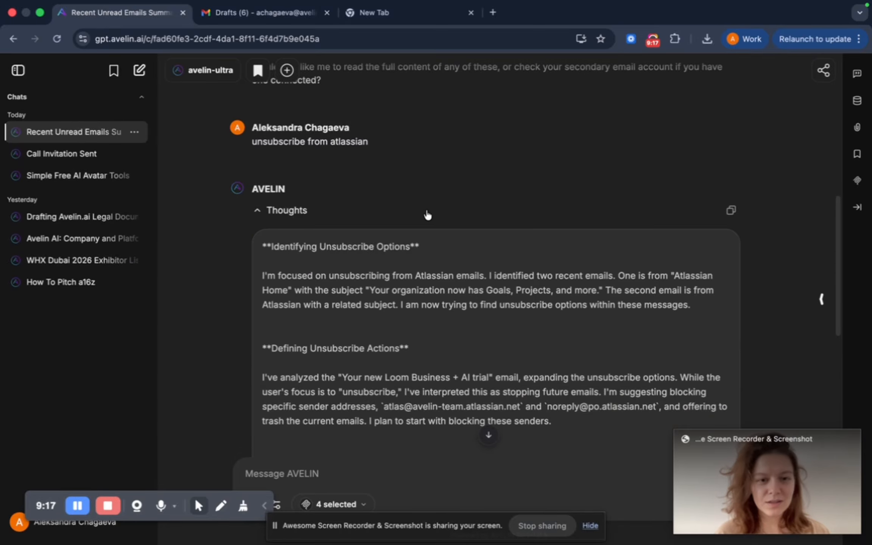
pyautogui.click(284, 212)
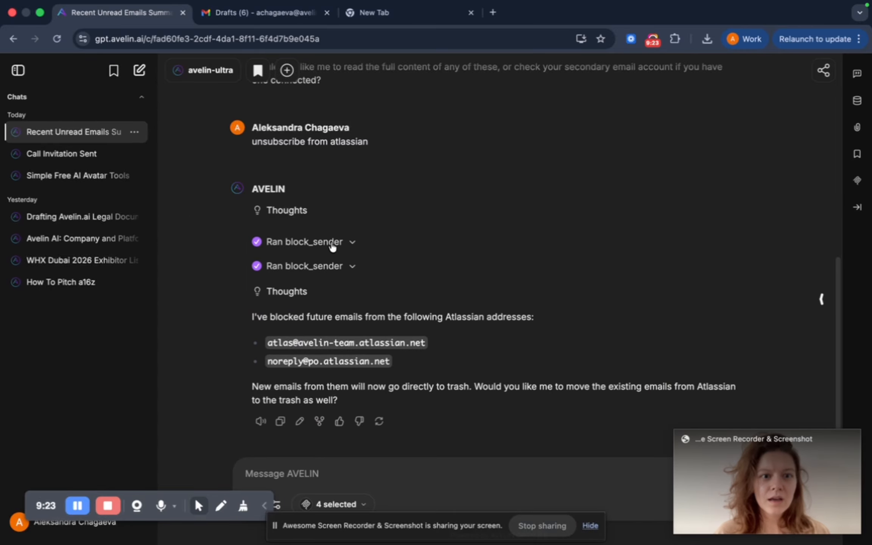
# Add AVELIN as an additional responder for the next message in this conversation.
pyautogui.click(287, 70)
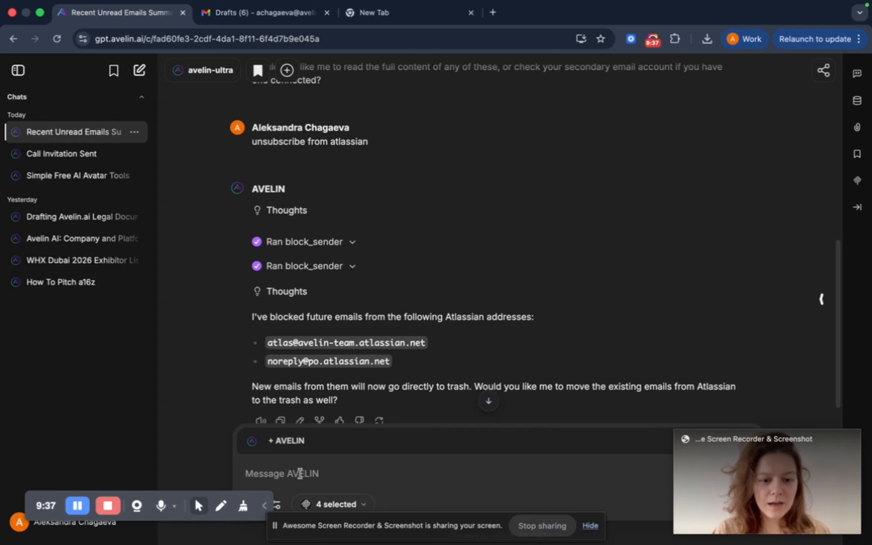
# Begin the next chat message with "can you draft an email to".
pyautogui.write('ca')
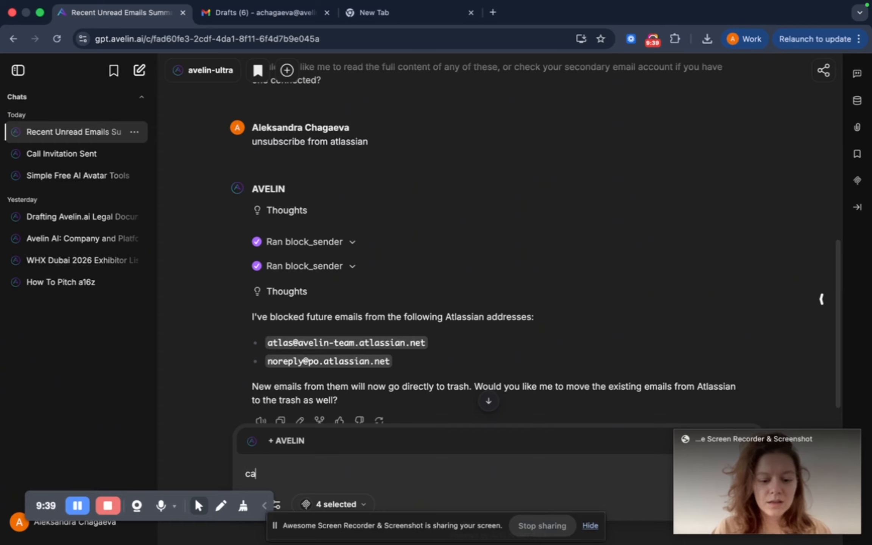
pyautogui.write('n you dr')
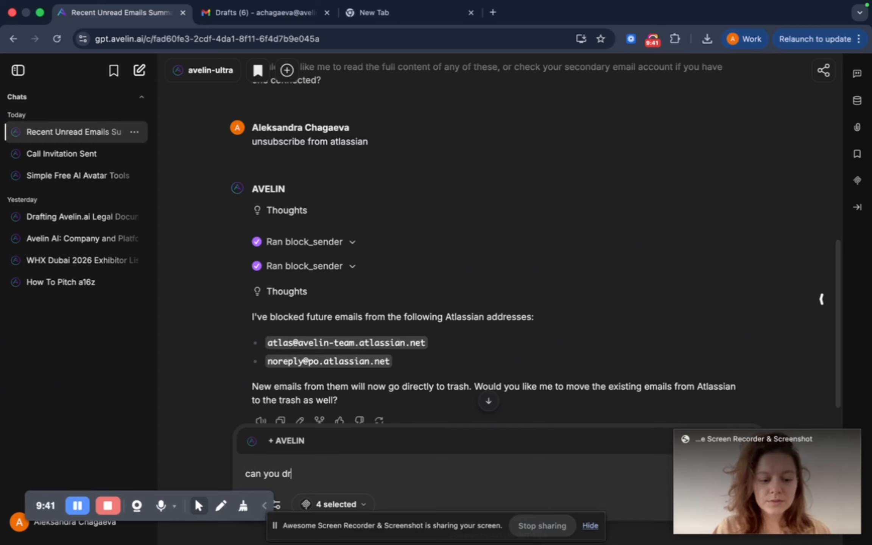
pyautogui.write('aft a')
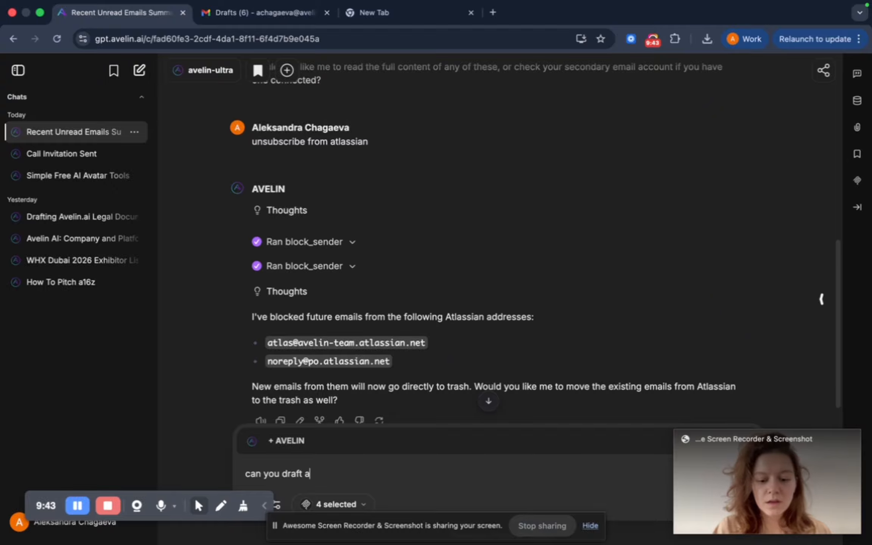
pyautogui.write('n ema')
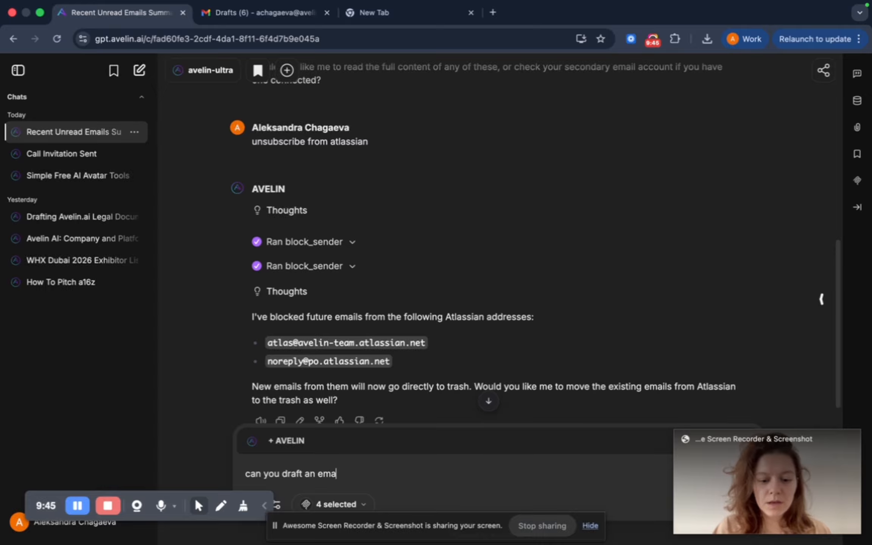
pyautogui.write('it to')
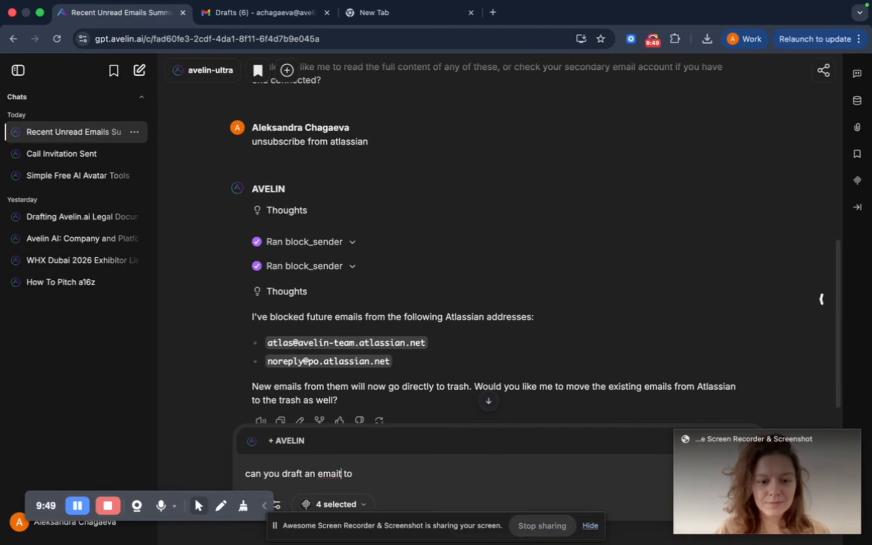
pyautogui.press('BackSpace')
pyautogui.write('l')
pyautogui.click(356, 475)
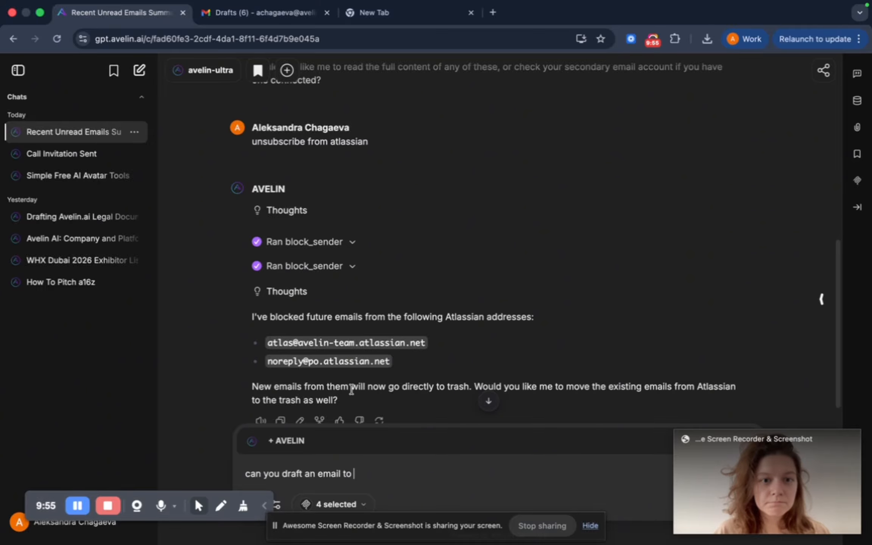
# Copy the sender name "Awesome Screenshot" from the first email in the inbox summary into the message being written.
pyautogui.scroll(5, 375, 320)
pyautogui.scroll(3, 376, 323)
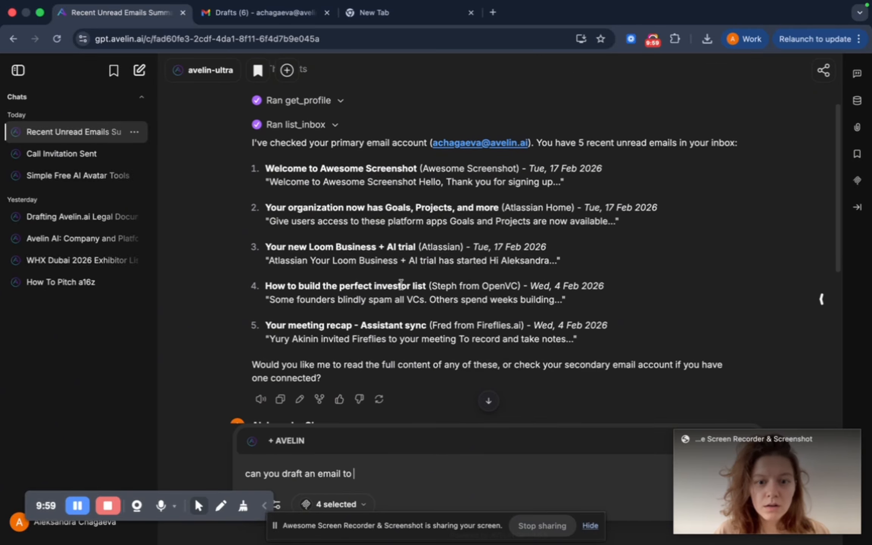
pyautogui.scroll(-2, 402, 285)
pyautogui.scroll(-1, 402, 286)
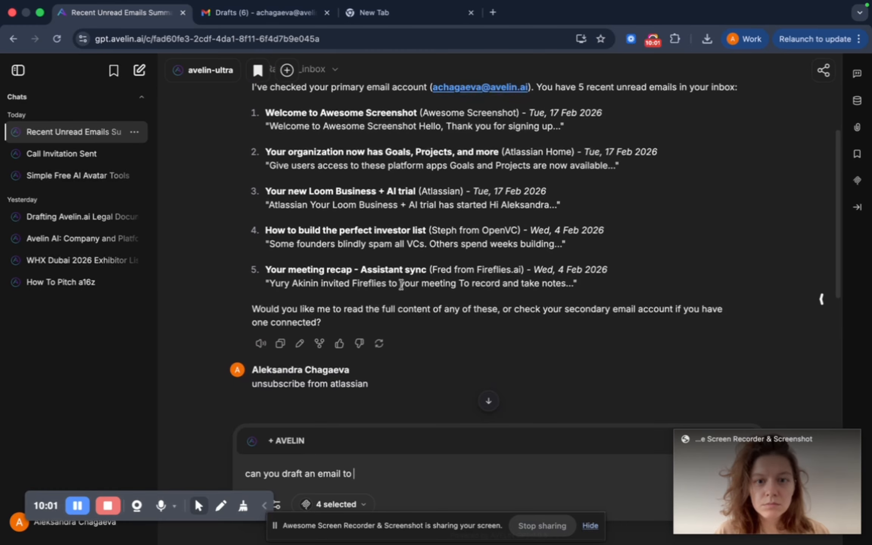
pyautogui.scroll(1, 402, 287)
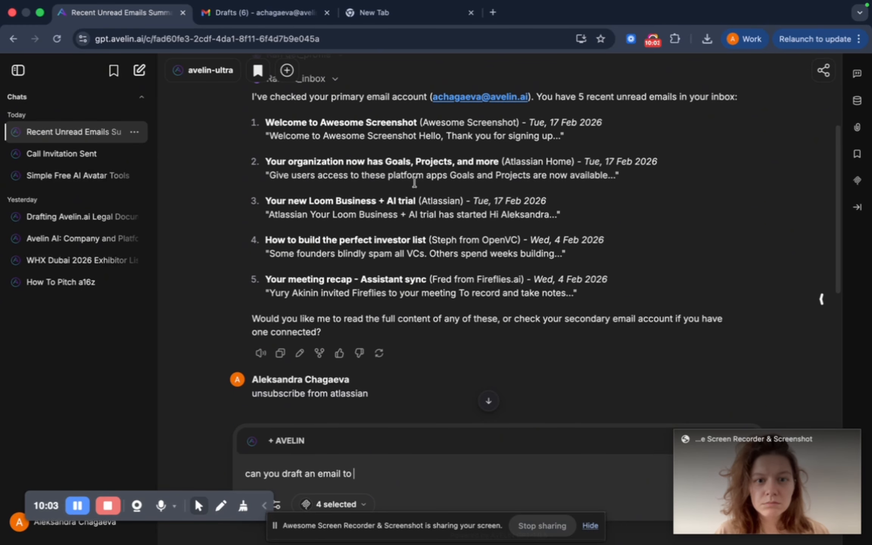
pyautogui.moveTo(423, 123); pyautogui.dragTo(518, 121)
pyautogui.press('super+c')
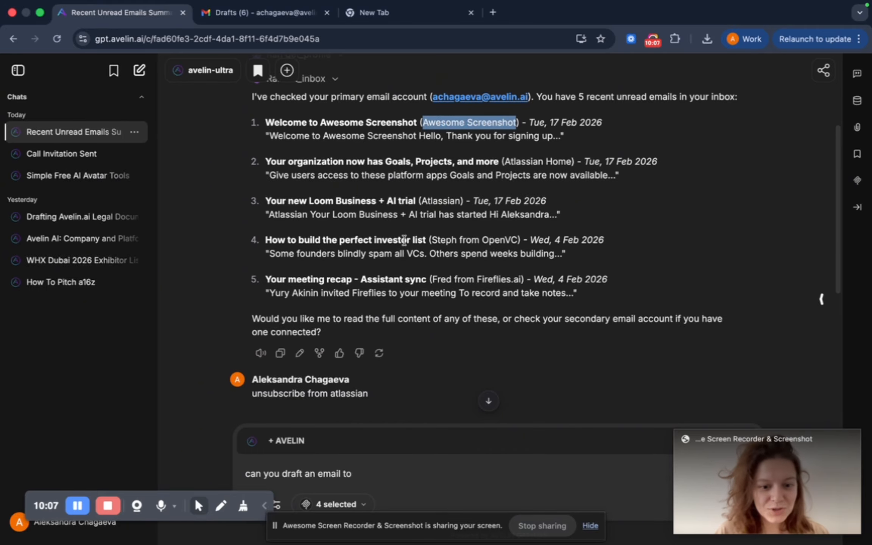
pyautogui.click(403, 481)
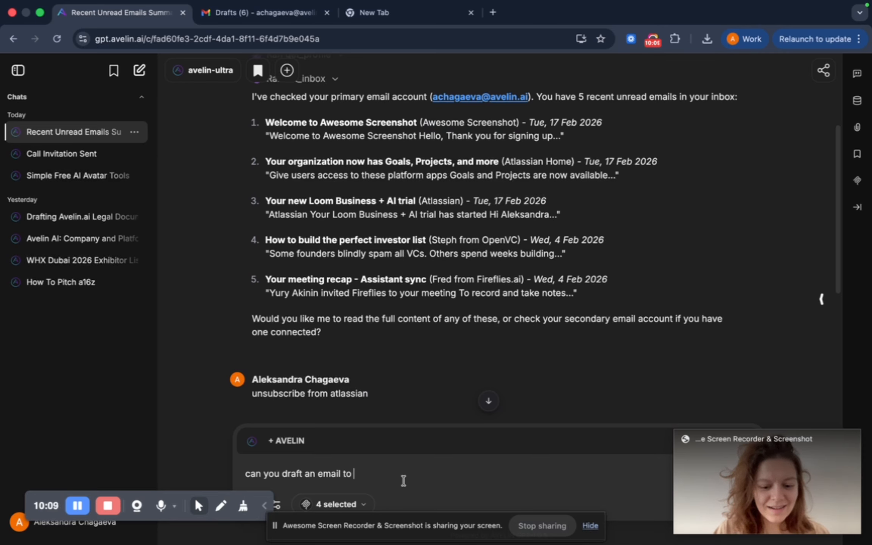
pyautogui.press('super+v')
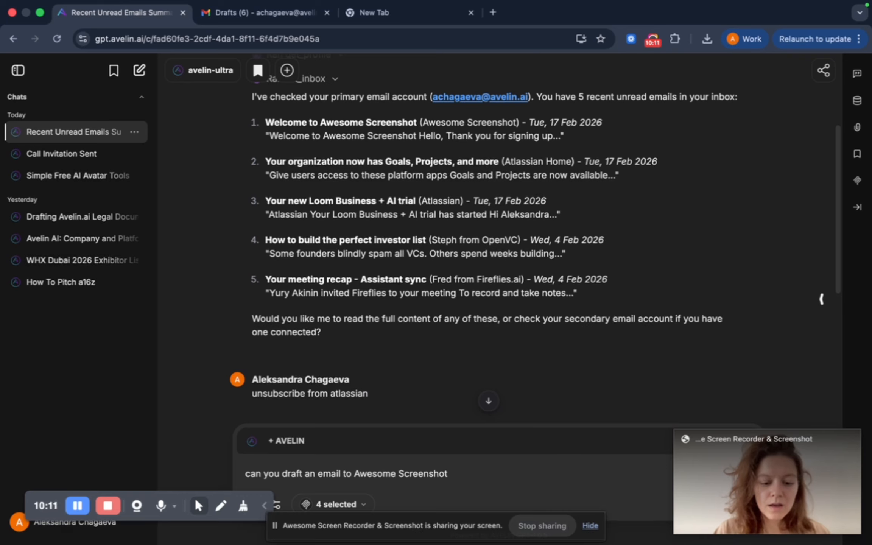
# Continue the message with "and thank for their services".
pyautogui.write('an')
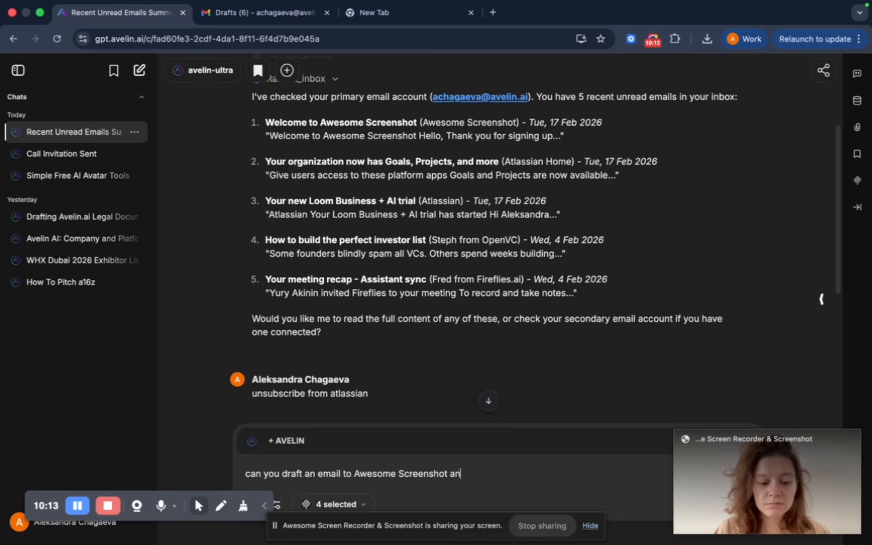
pyautogui.write('d thank ')
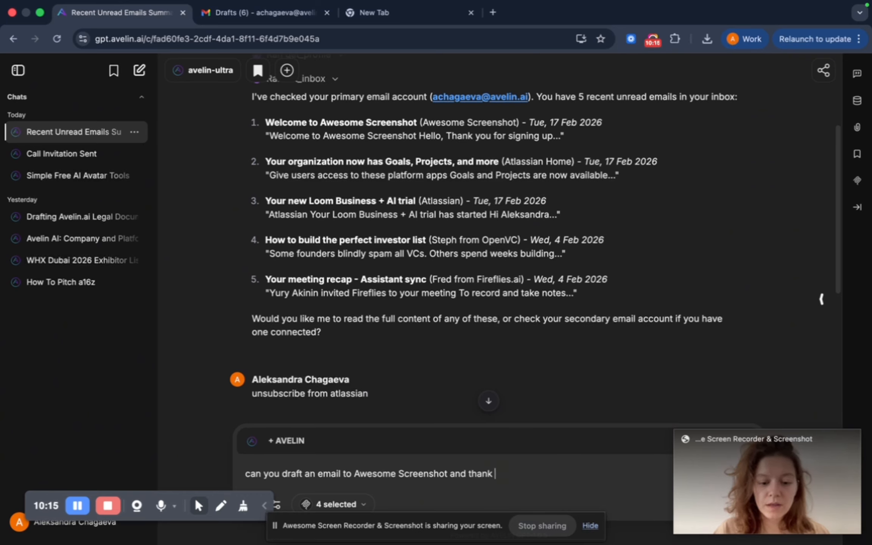
pyautogui.write('for their')
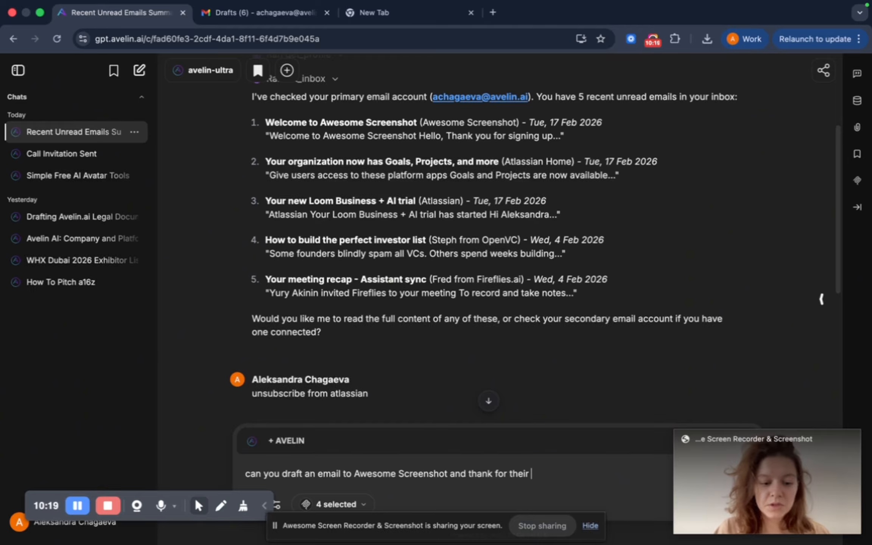
pyautogui.write(' served')
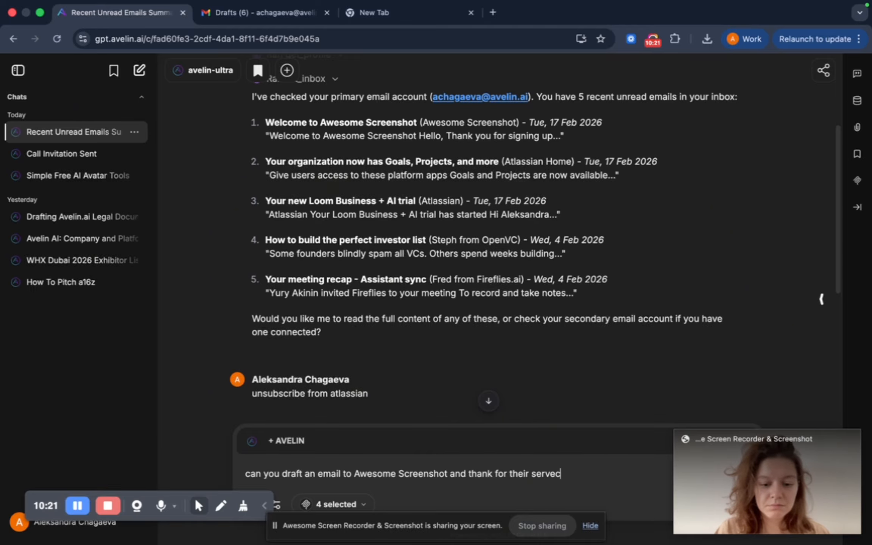
pyautogui.write('ies')
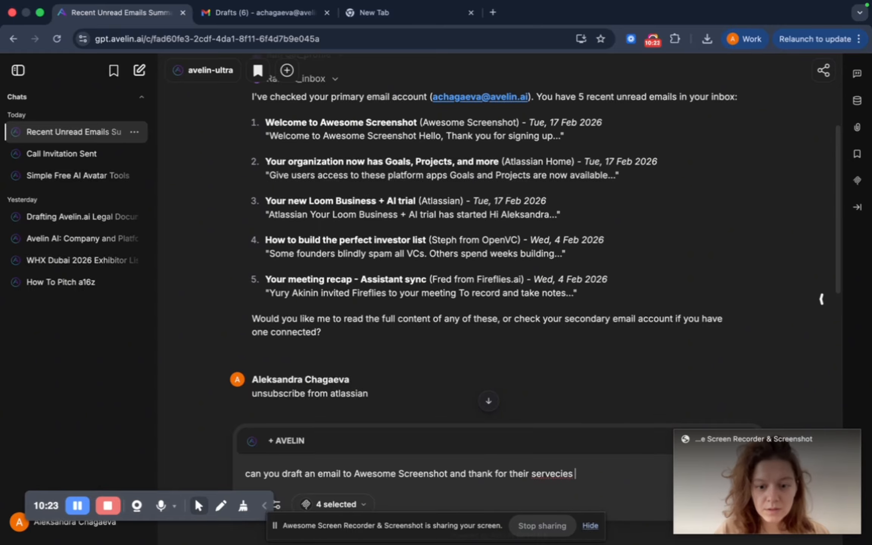
pyautogui.press('BackSpace')
pyautogui.press('BackSpace')
pyautogui.press('BackSpace')
pyautogui.press('BackSpace')
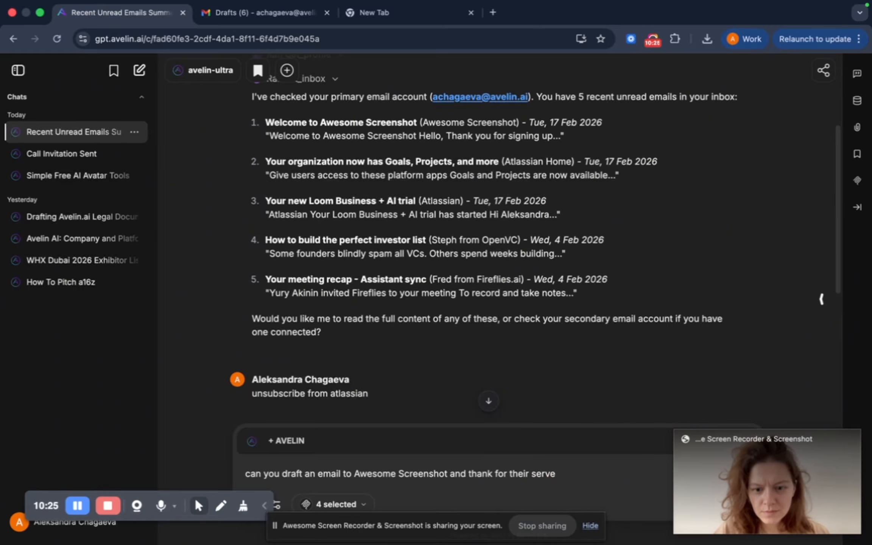
pyautogui.write('ces')
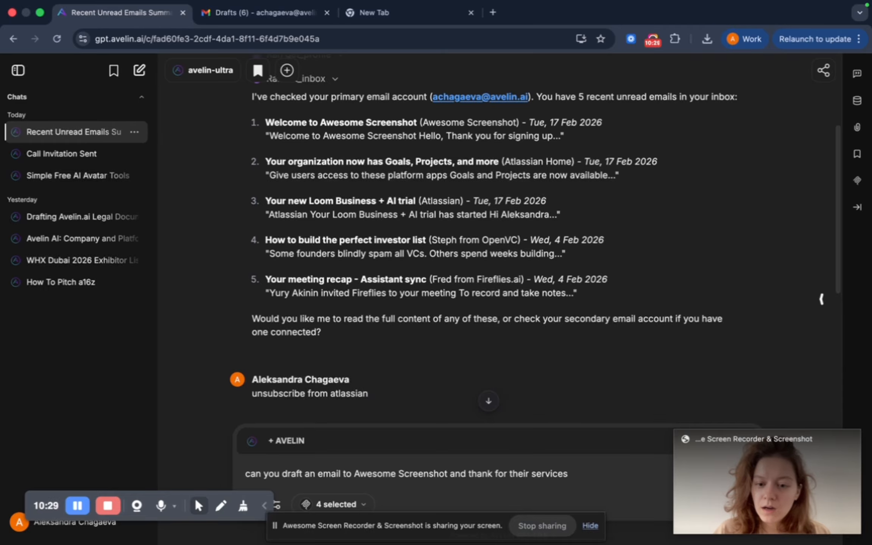
# End the message with ". i want a few options" and send it to both AVELIN responders.
pyautogui.write('. i')
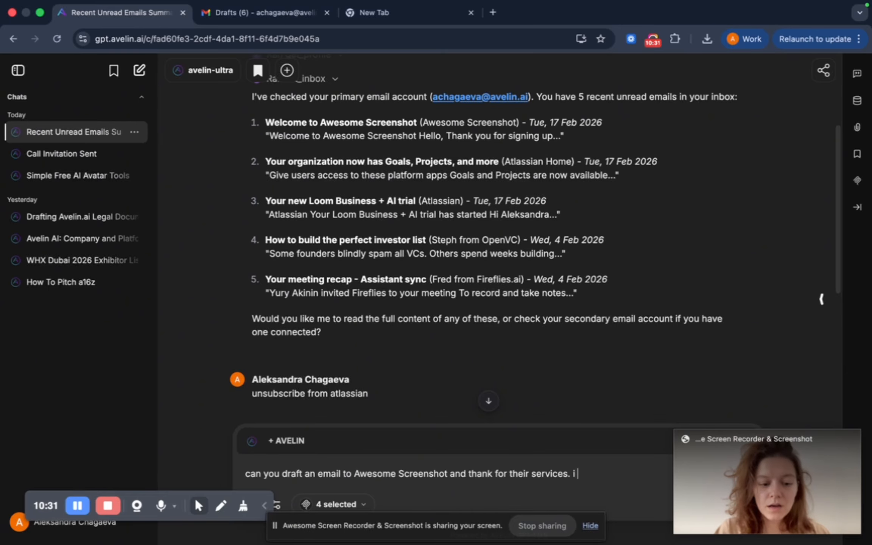
pyautogui.write(' want a')
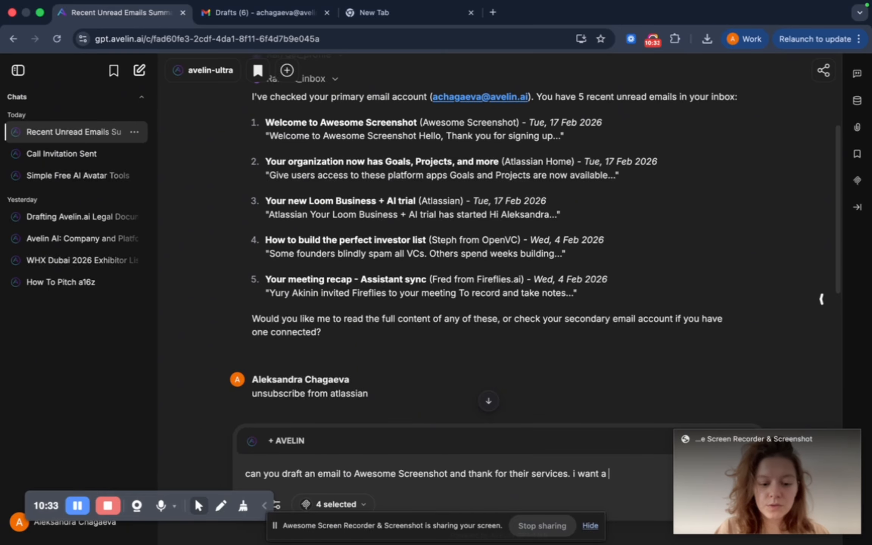
pyautogui.write(' few opt')
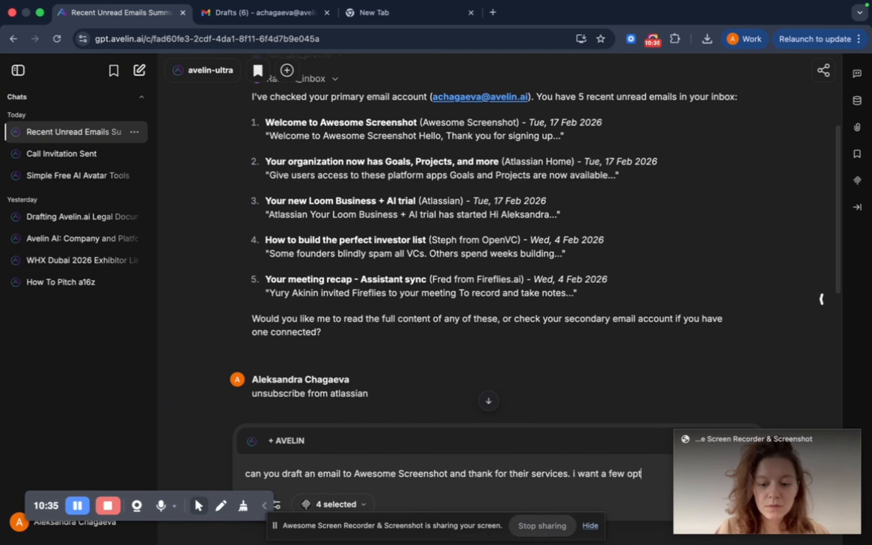
pyautogui.write('ions')
pyautogui.press('Return')
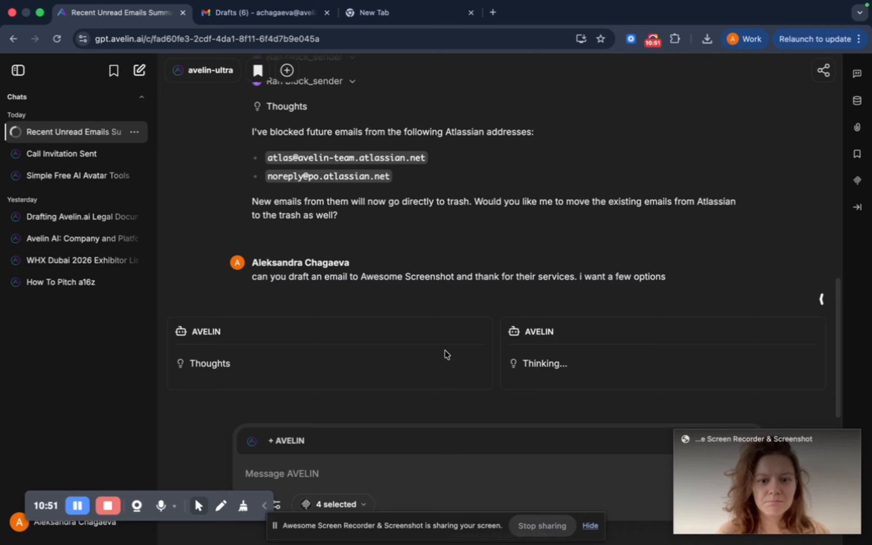
# Examine the get_email request and result in the second AVELIN response.
pyautogui.scroll(-2, 477, 335)
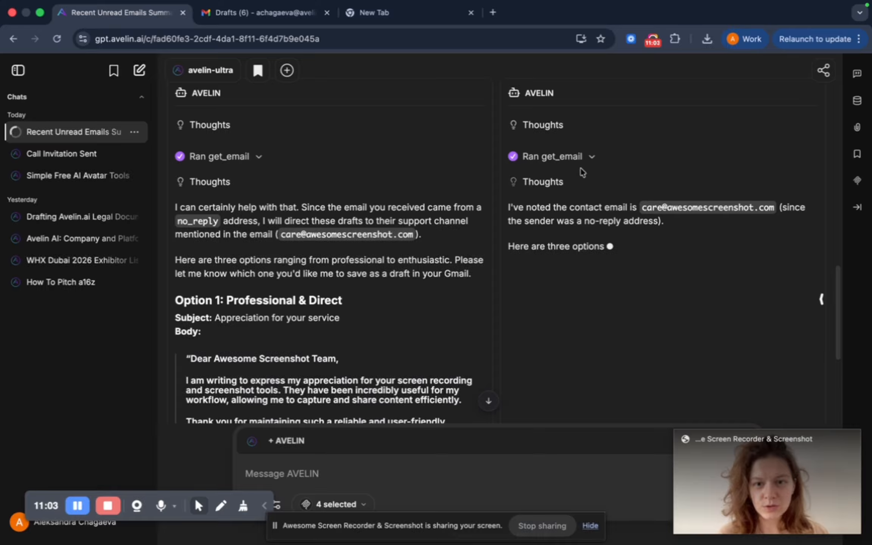
pyautogui.click(587, 159)
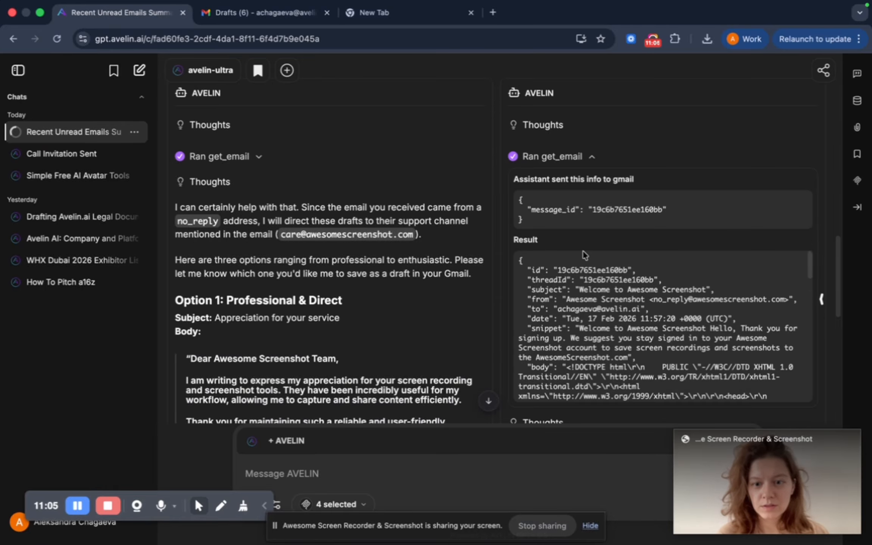
pyautogui.scroll(-5, 583, 250)
pyautogui.scroll(-10, 583, 252)
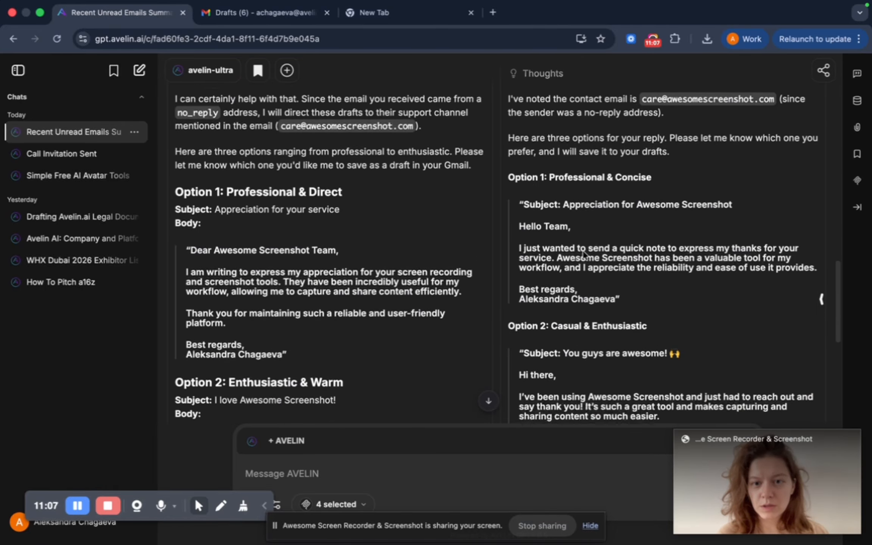
# Compare the thank-you email options drafted in the two side-by-side AVELIN responses, from their introductions to their closing questions.
pyautogui.scroll(6, 585, 255)
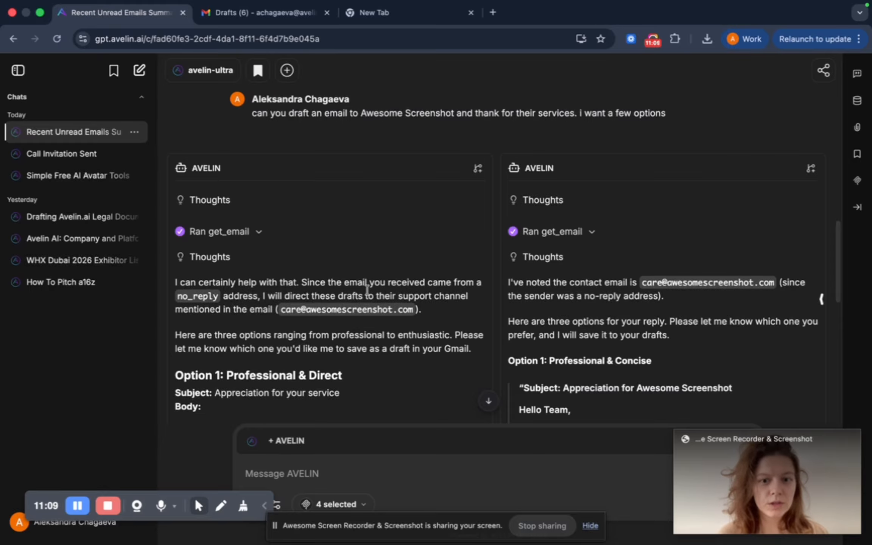
pyautogui.scroll(-2, 367, 290)
pyautogui.scroll(-3, 368, 290)
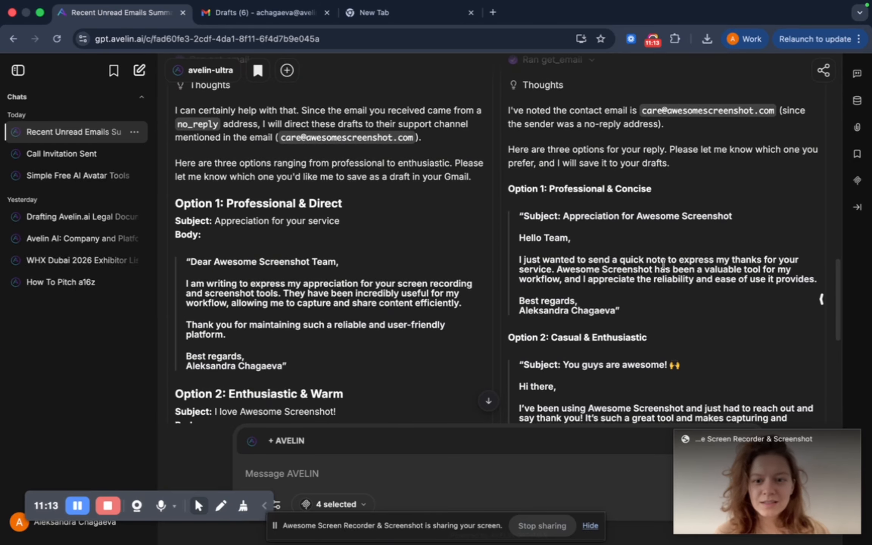
pyautogui.scroll(-10, 664, 265)
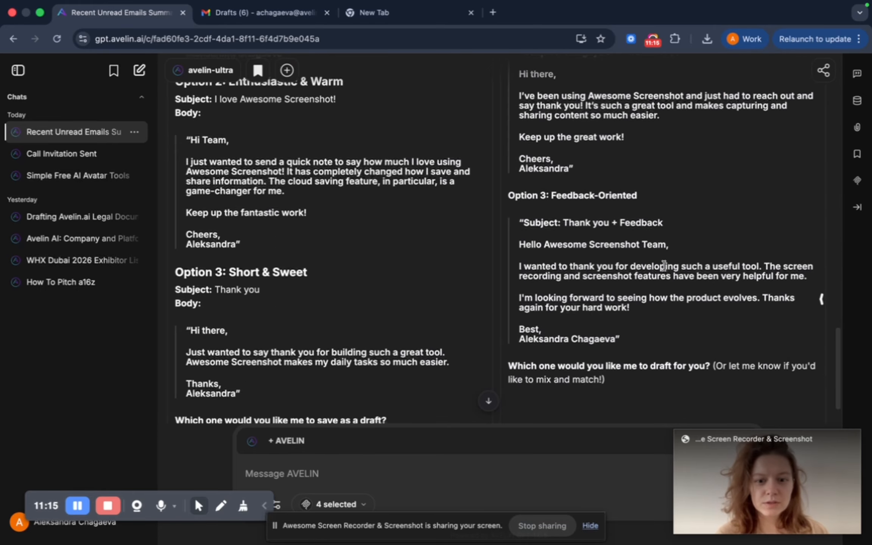
pyautogui.scroll(15, 663, 265)
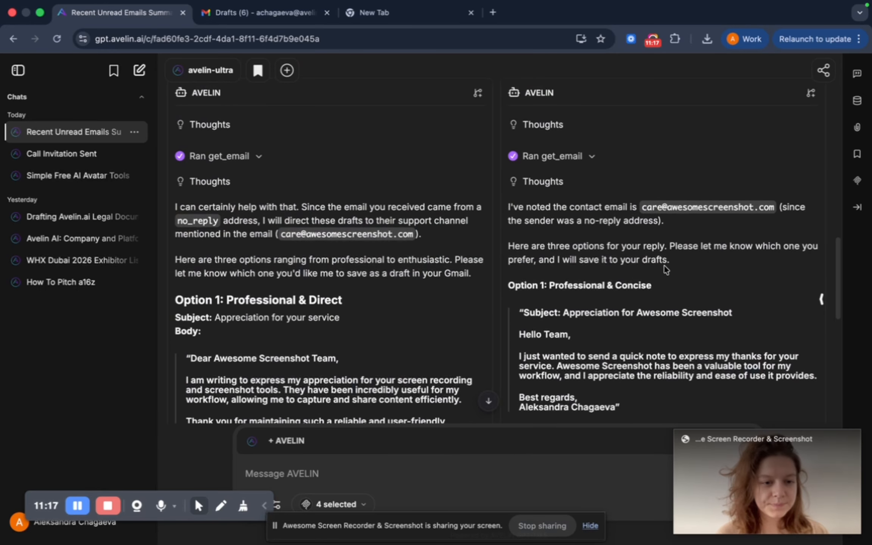
pyautogui.scroll(-3, 323, 318)
pyautogui.scroll(-3, 323, 318)
pyautogui.scroll(-4, 284, 292)
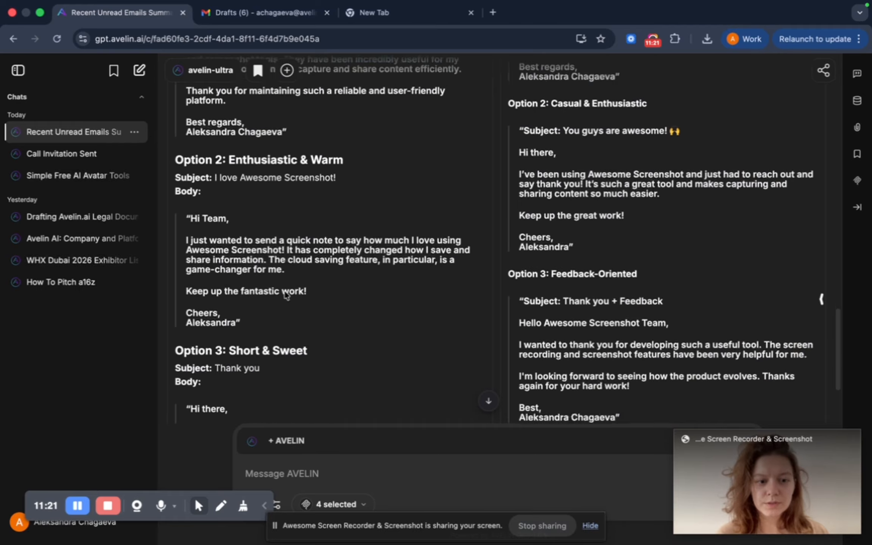
pyautogui.scroll(-4, 286, 296)
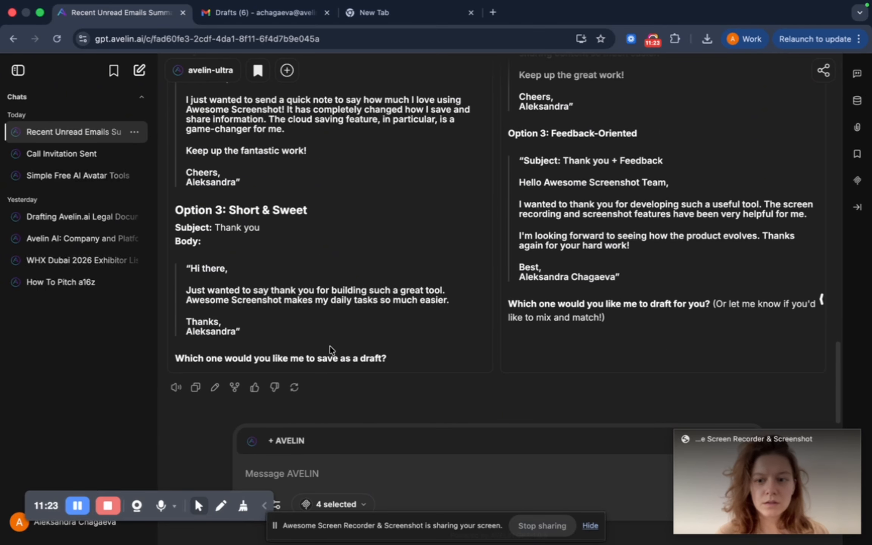
pyautogui.scroll(6, 393, 229)
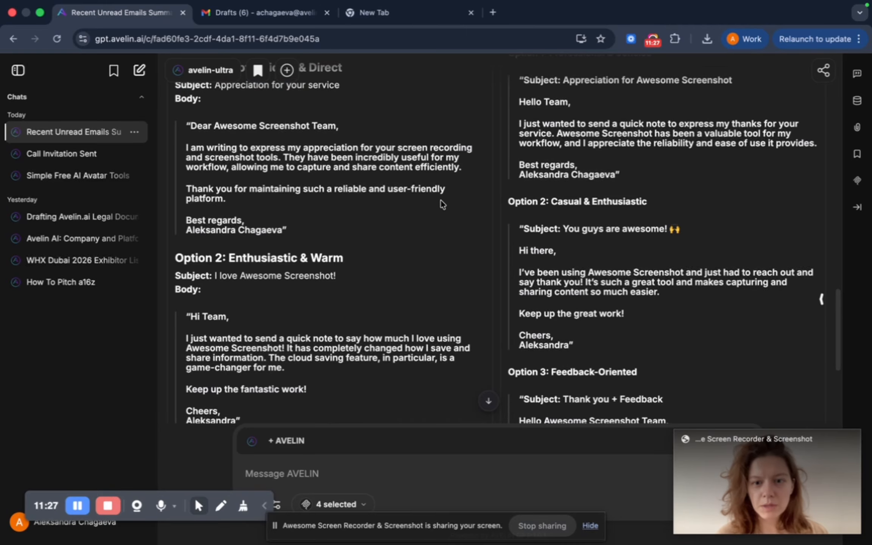
pyautogui.scroll(7, 615, 207)
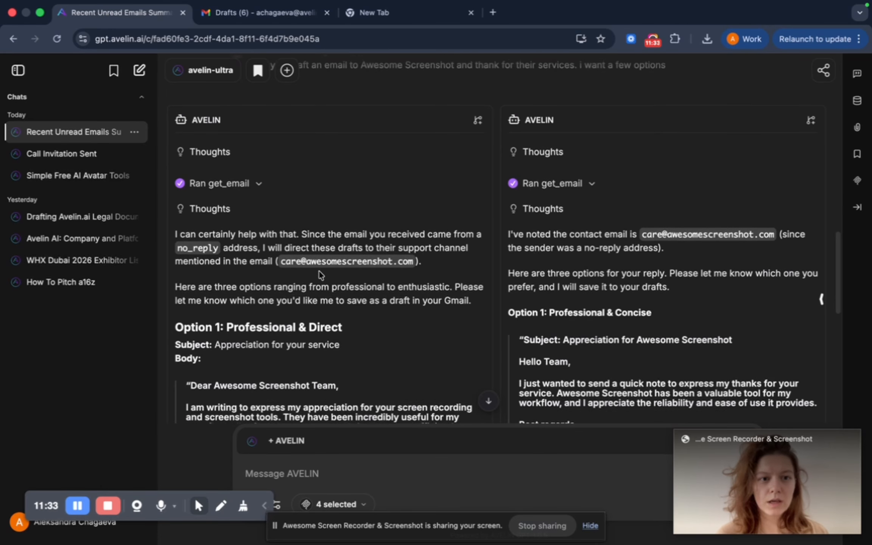
pyautogui.scroll(2, 318, 271)
pyautogui.scroll(-15, 320, 271)
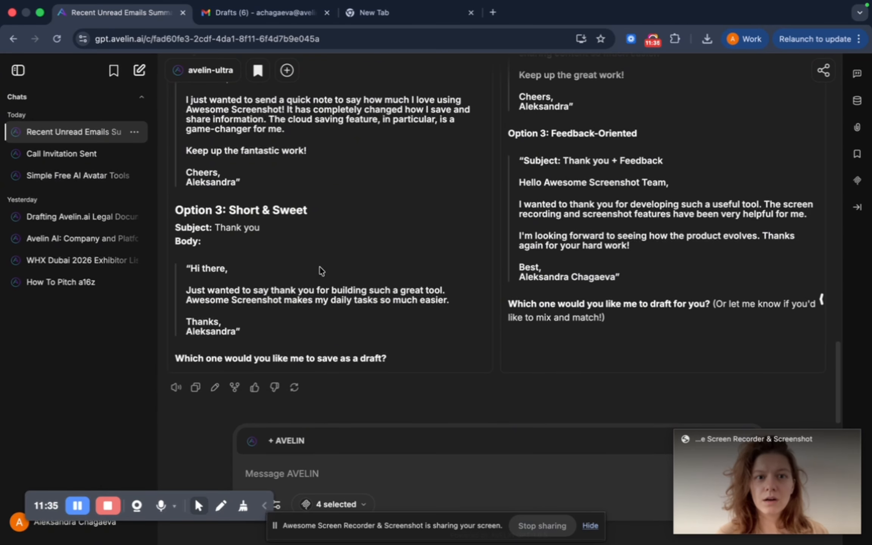